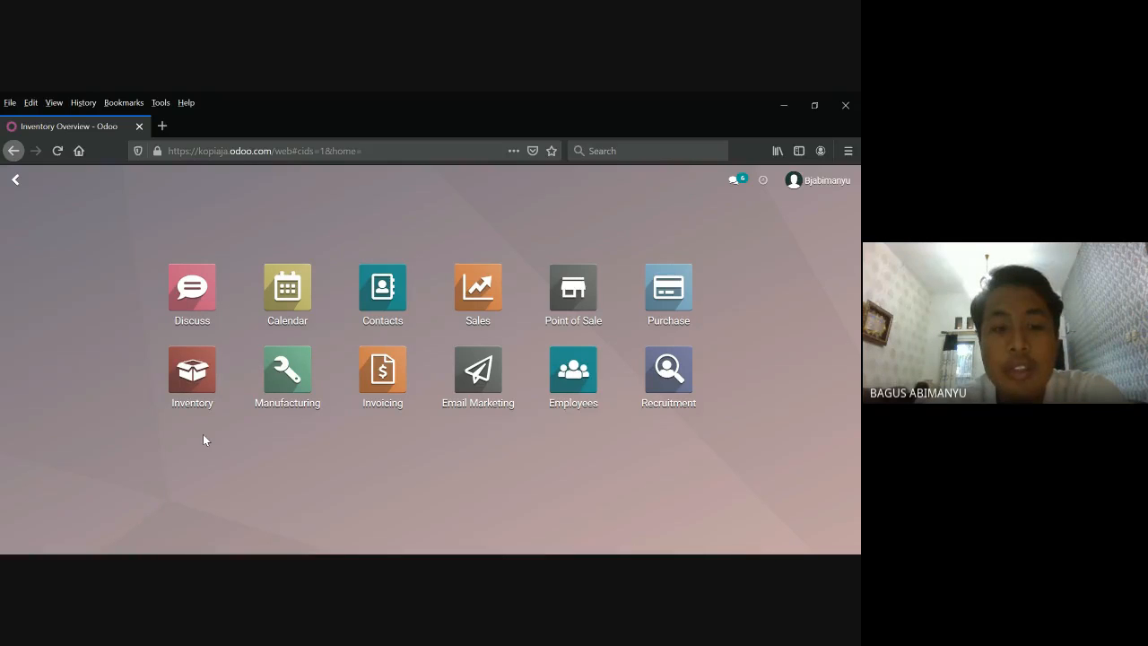
- Open the receipt from grosir Serba Ada in the Inventory app's receipts list
click(177, 379)
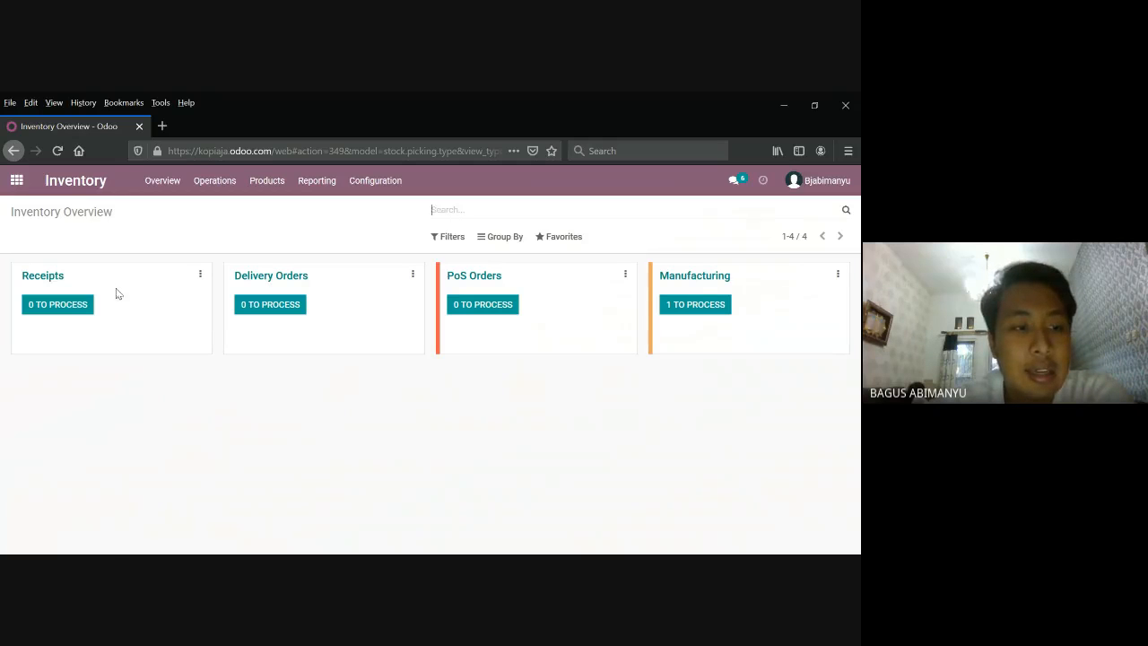
click(49, 283)
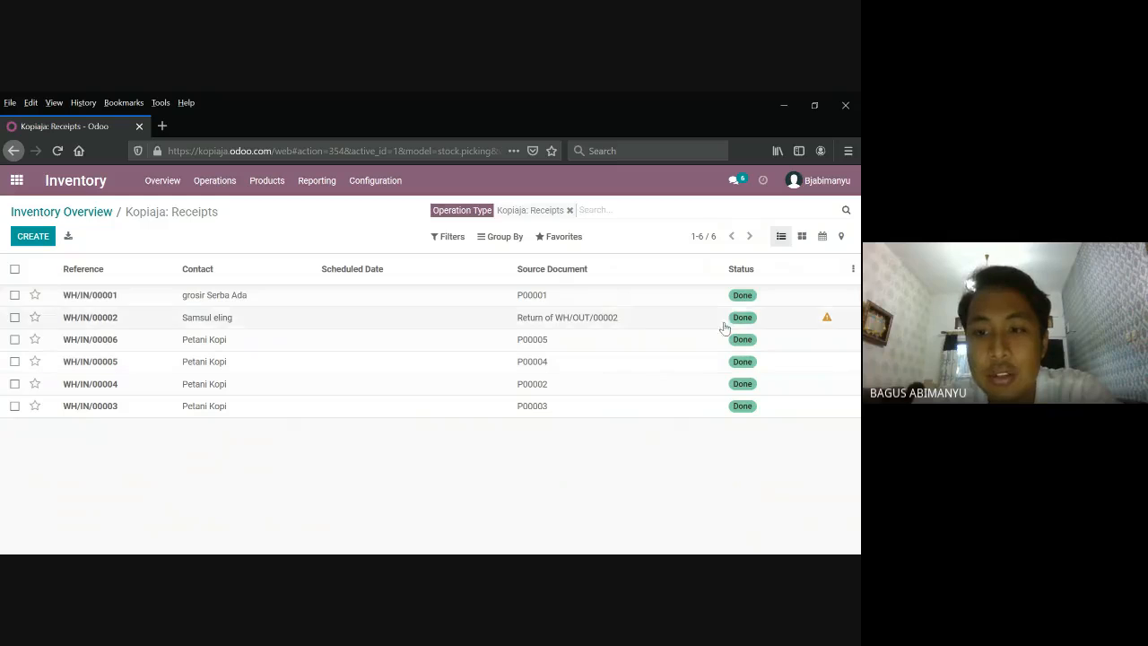
click(153, 299)
- Examine the receipt's supplier, dates, source document, and the demand and done quantities of its products
scroll(224, 347, down, 2)
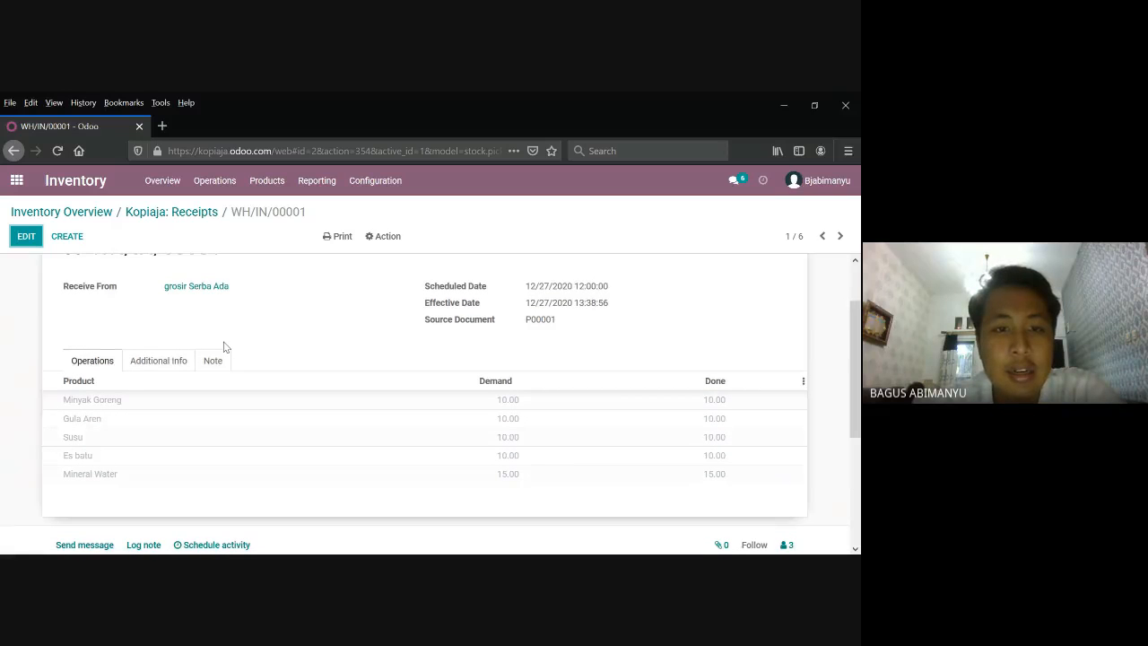
scroll(226, 347, up, 1)
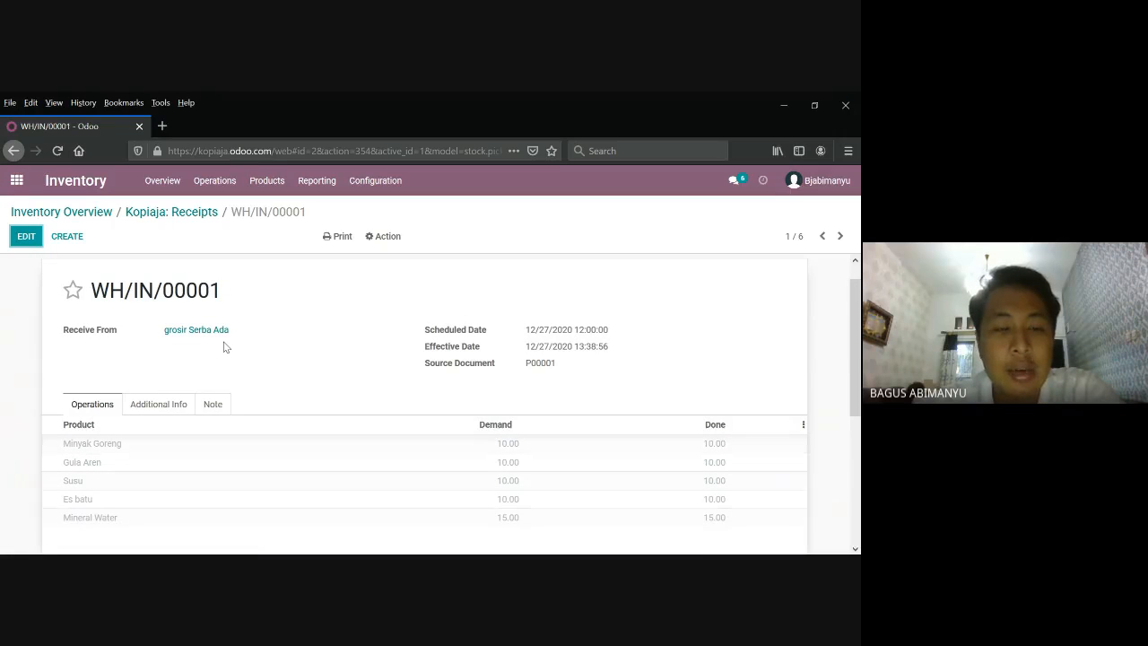
scroll(224, 347, down, 1)
scroll(225, 347, down, 1)
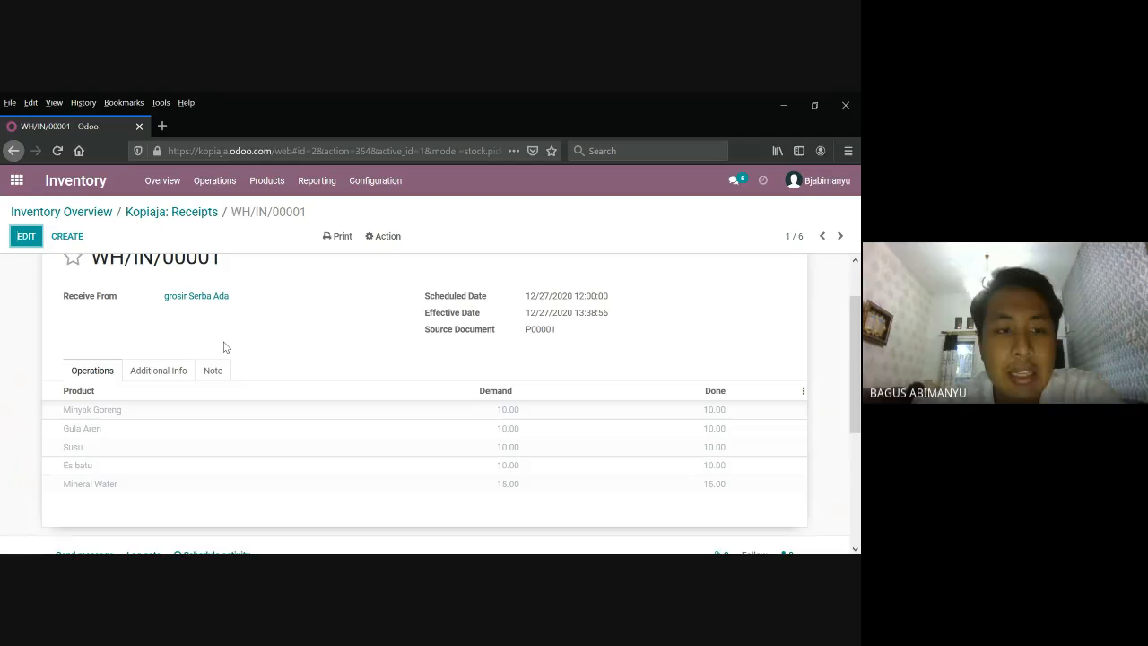
scroll(225, 347, up, 1)
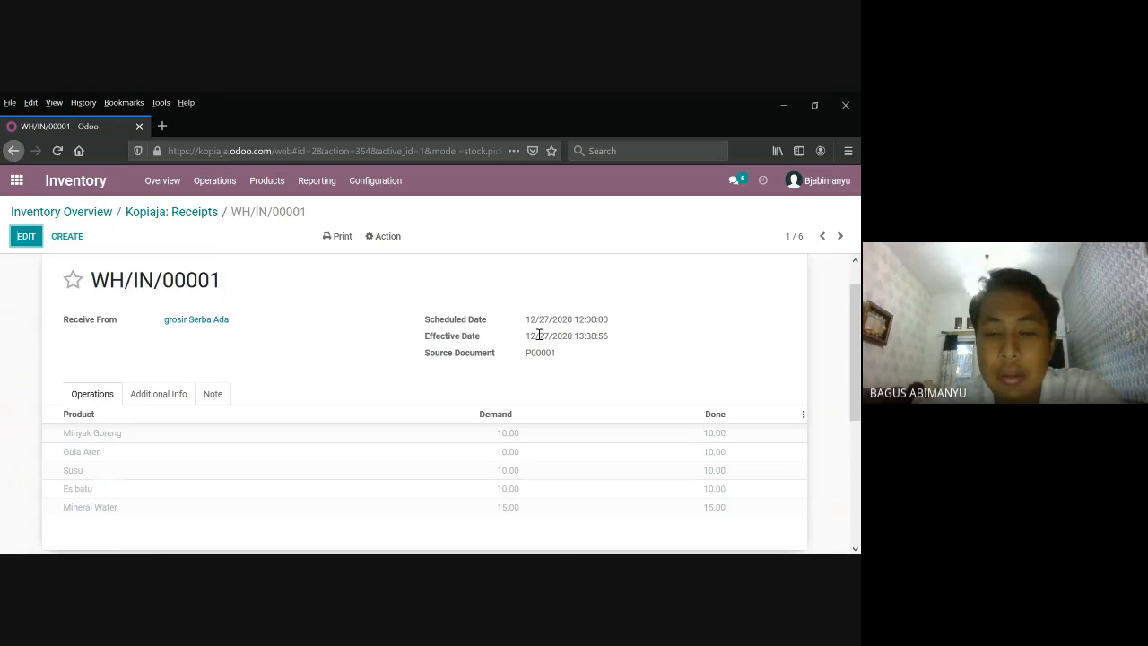
scroll(550, 328, down, 1)
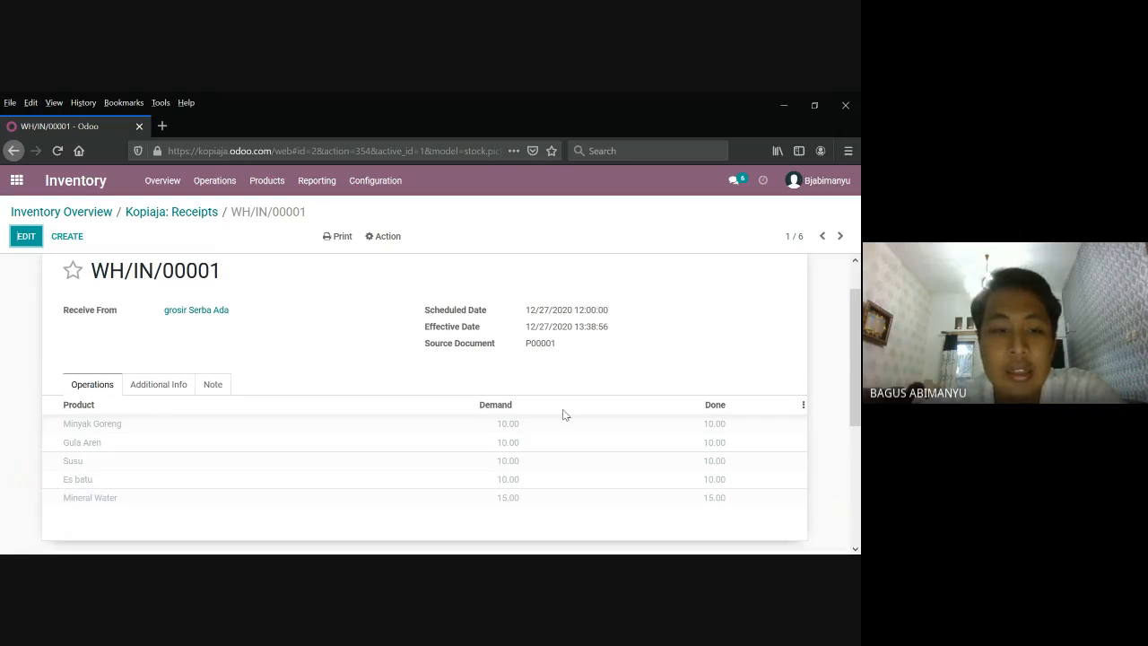
scroll(564, 415, up, 2)
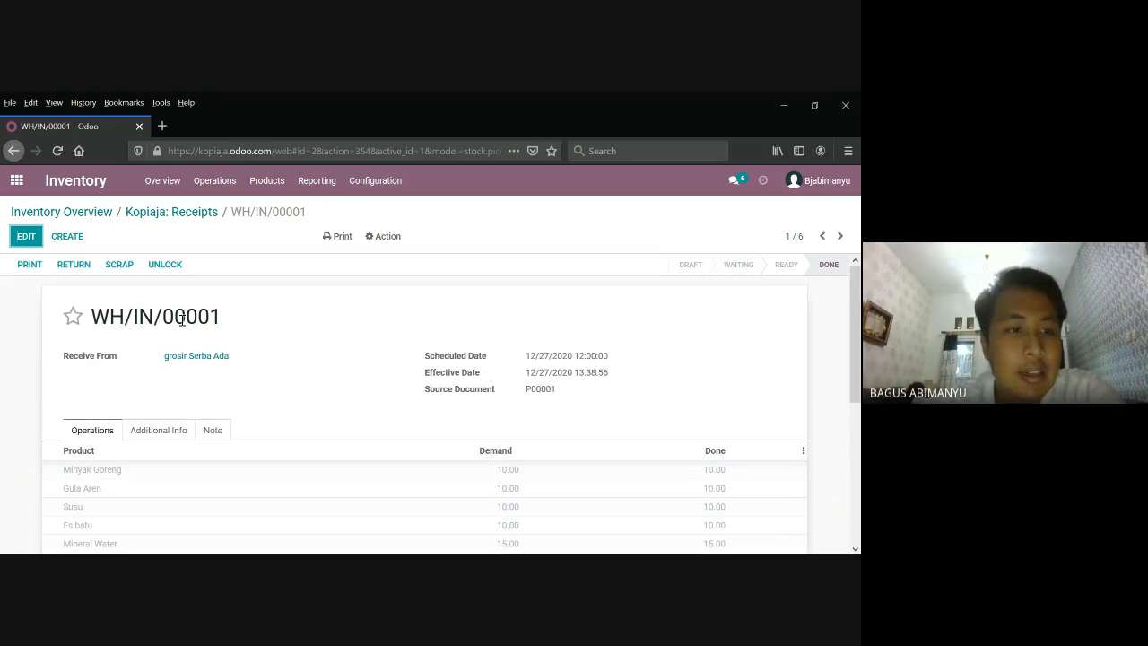
scroll(278, 427, down, 4)
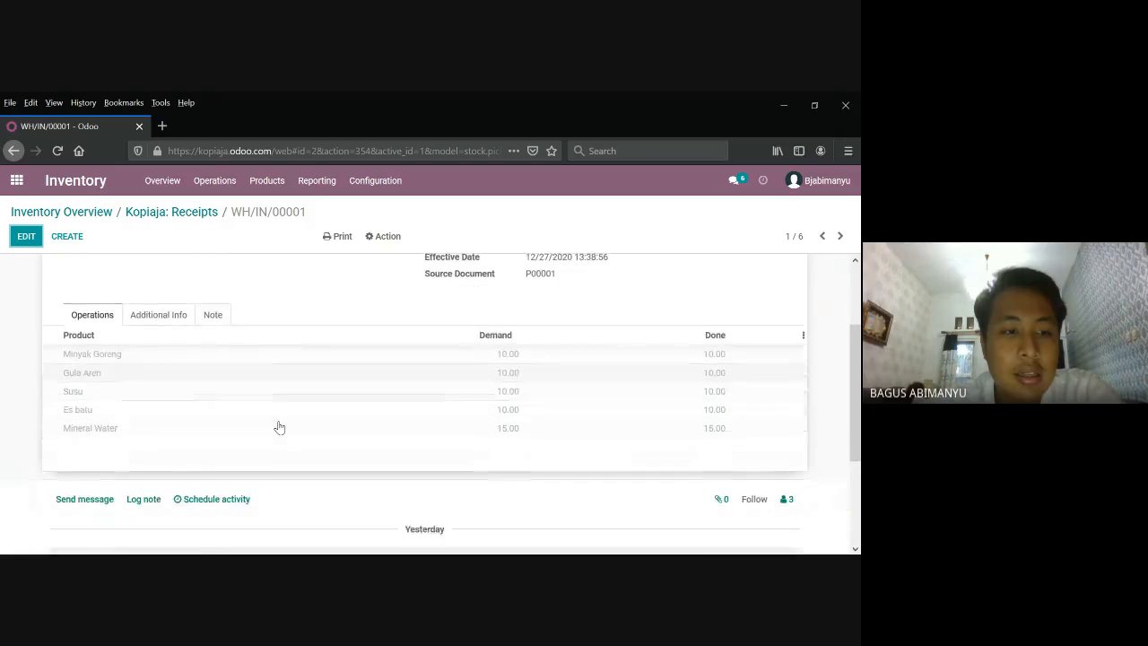
scroll(278, 426, down, 2)
scroll(278, 426, up, 6)
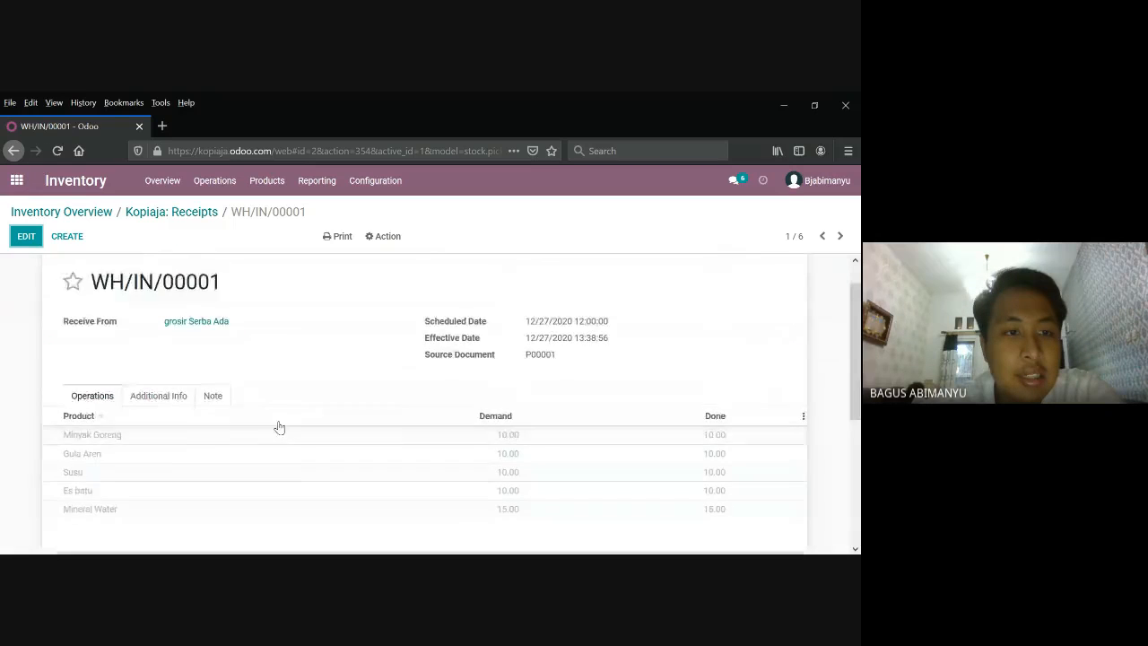
scroll(278, 427, down, 1)
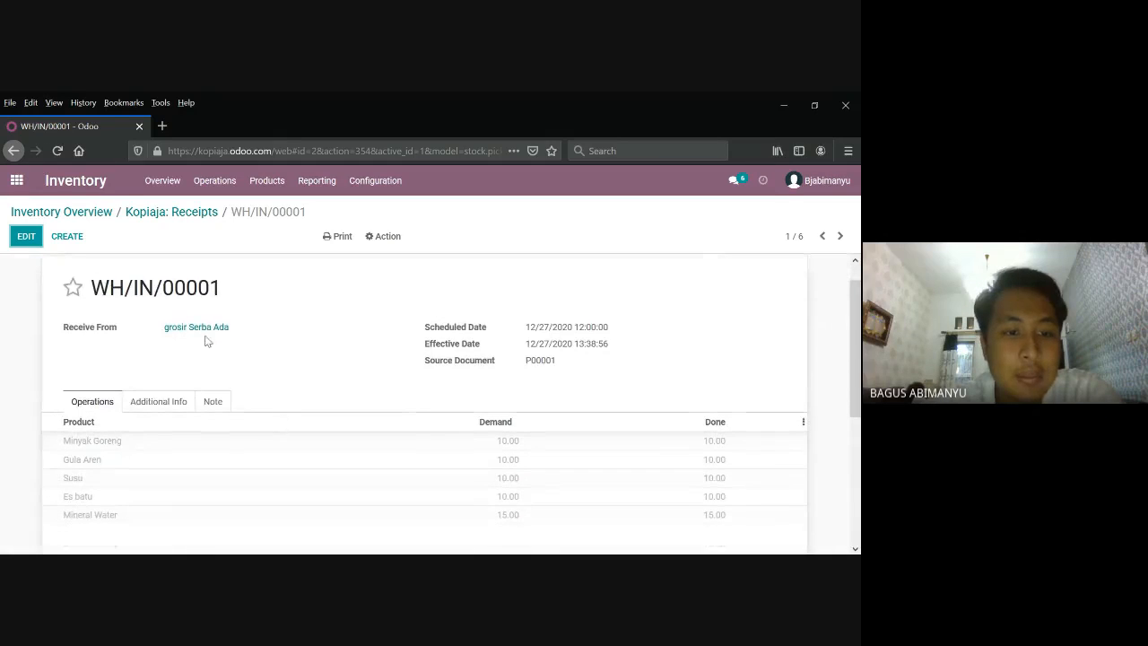
scroll(211, 405, down, 1)
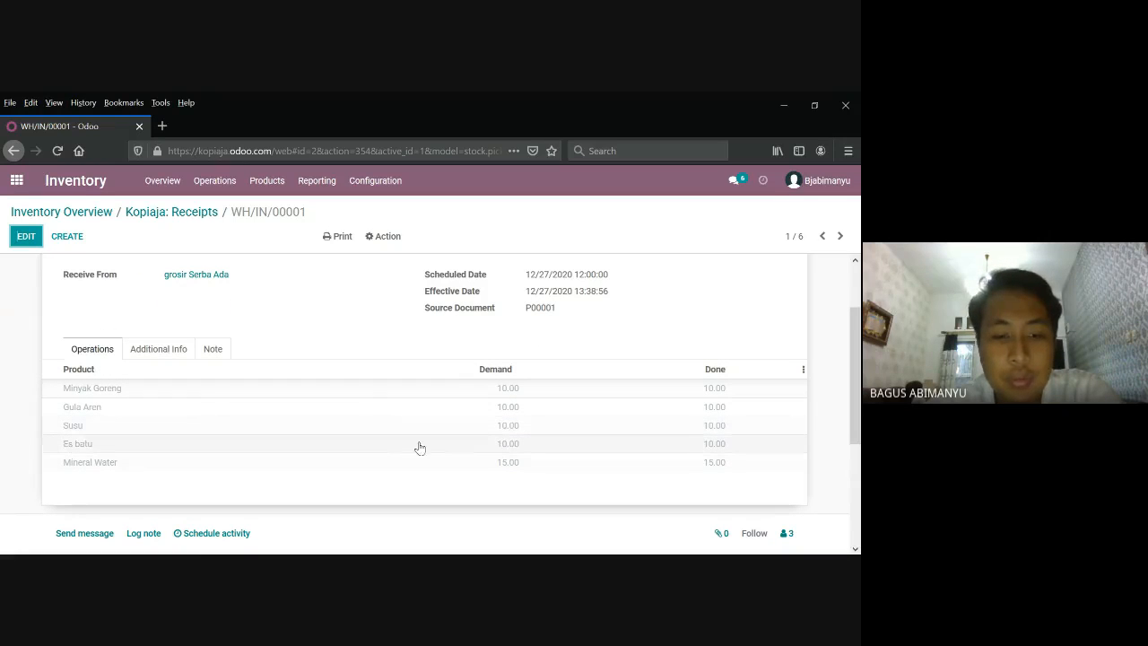
scroll(400, 379, down, 1)
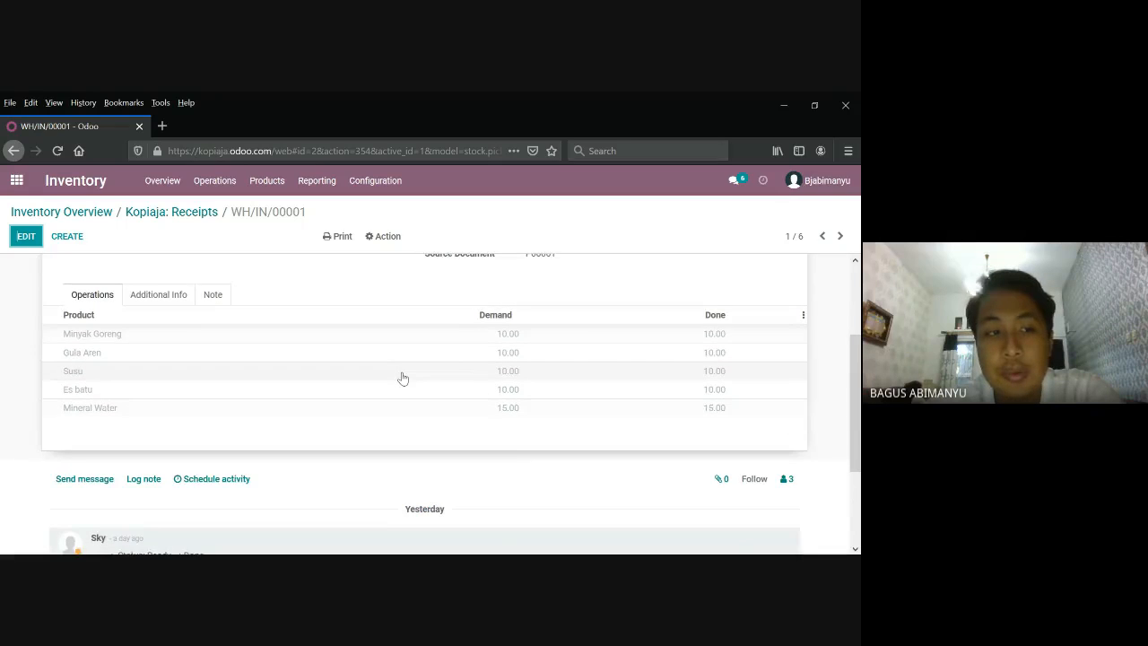
scroll(400, 380, up, 3)
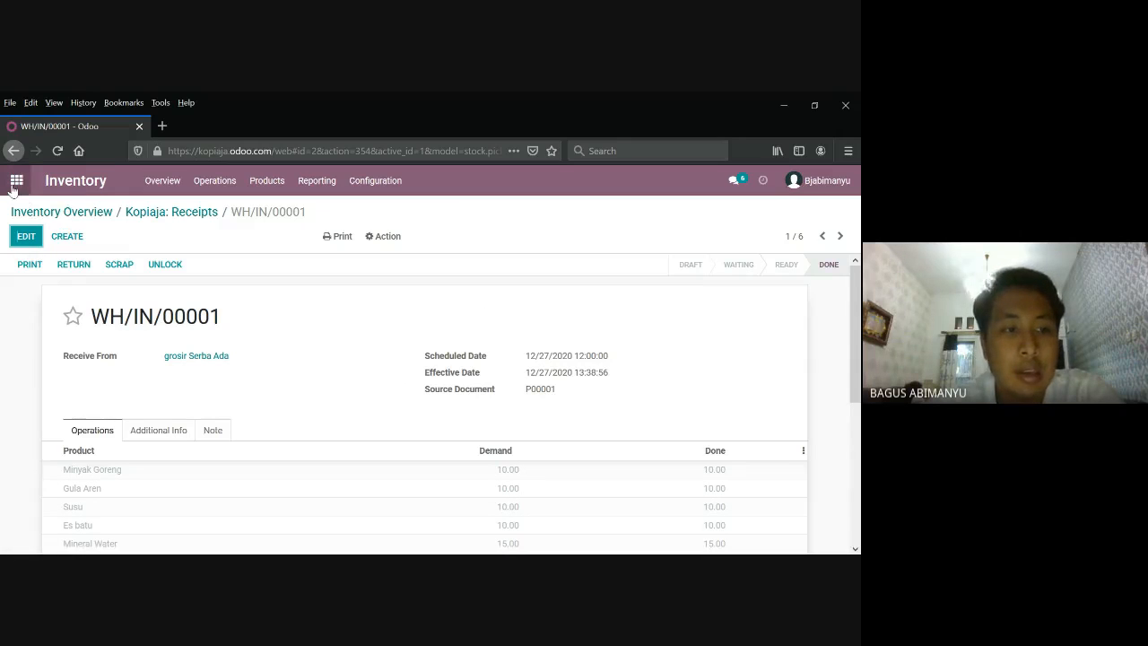
- Return to the inventory overview and open the product catalogue
click(55, 184)
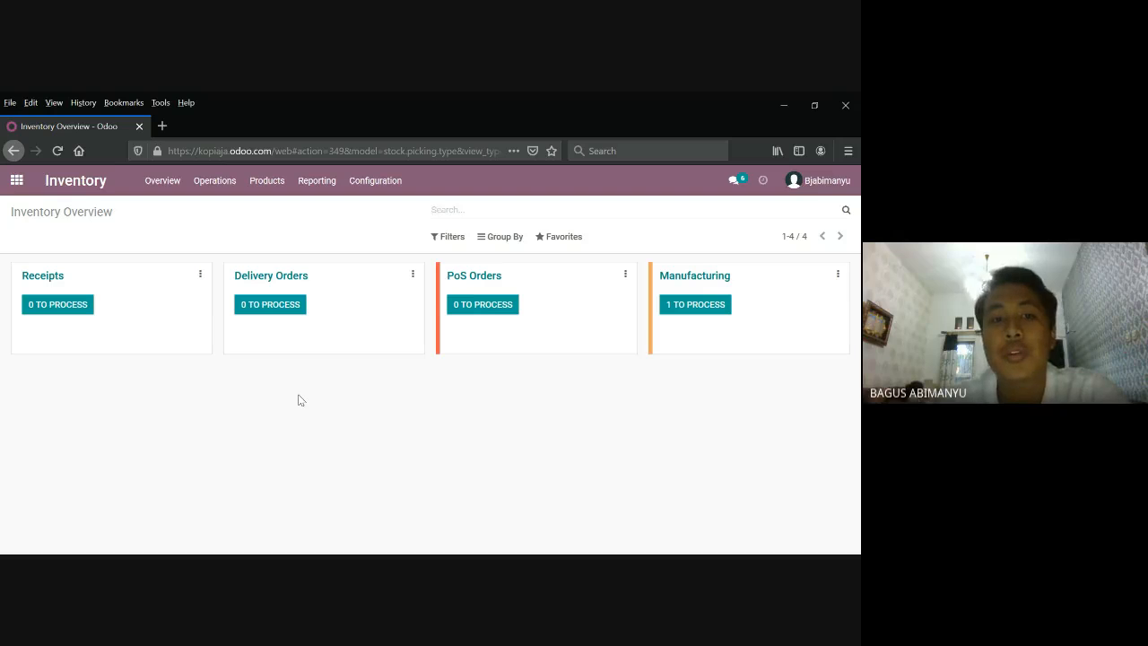
click(267, 180)
click(272, 217)
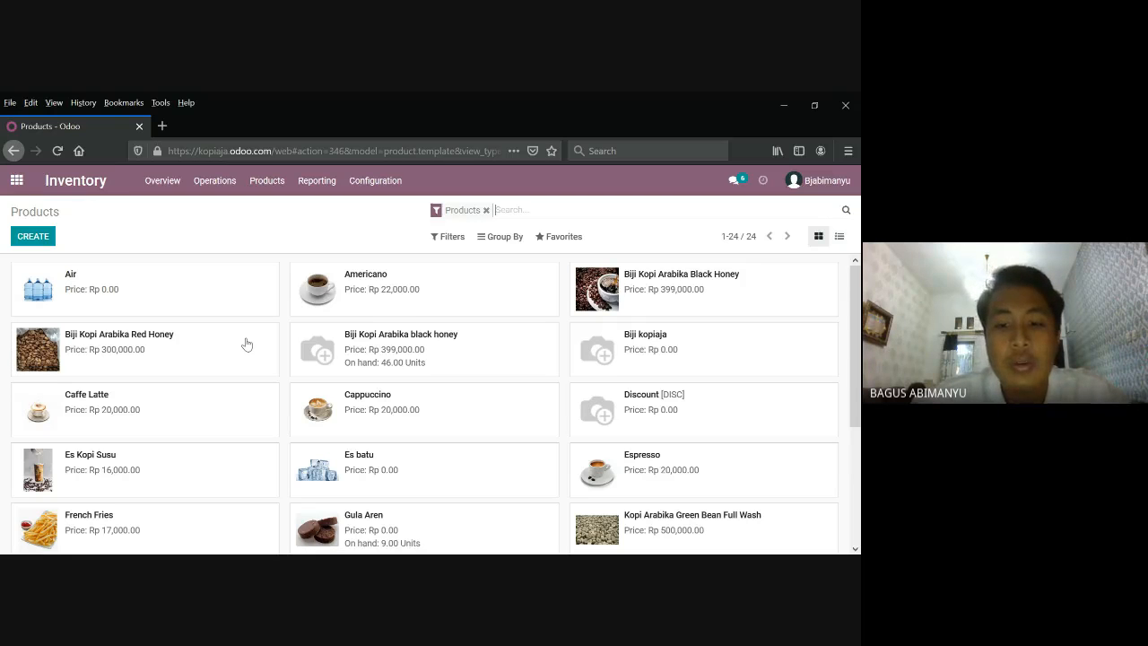
- Browse the whole product catalogue, examining the listed products' prices and on-hand quantities
scroll(247, 344, down, 5)
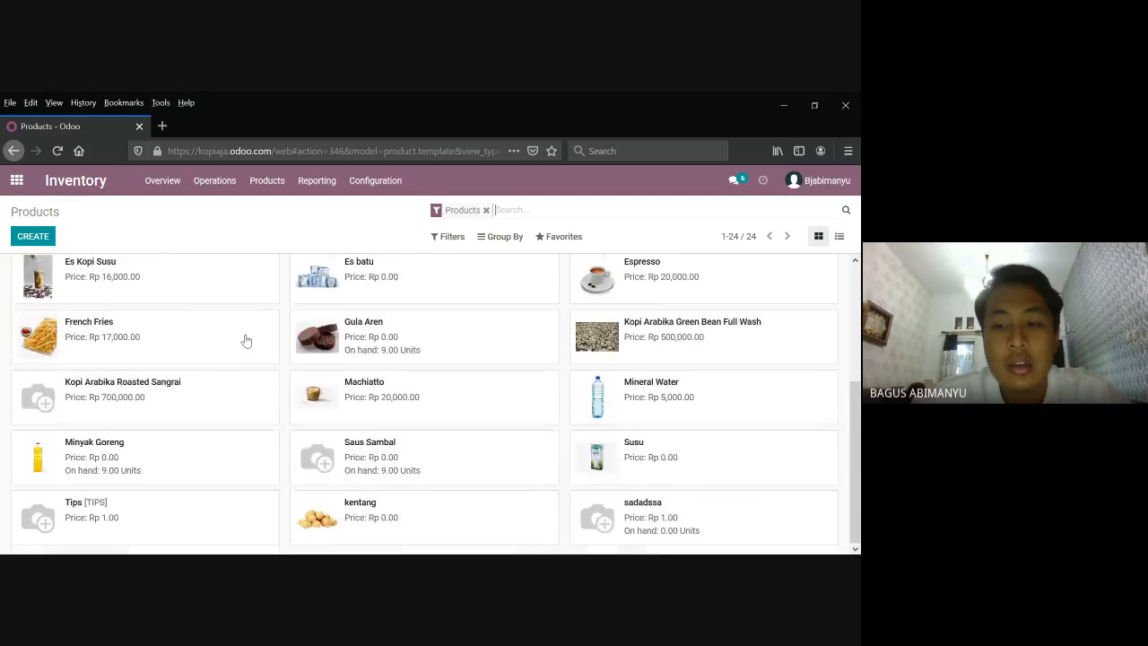
scroll(246, 341, up, 5)
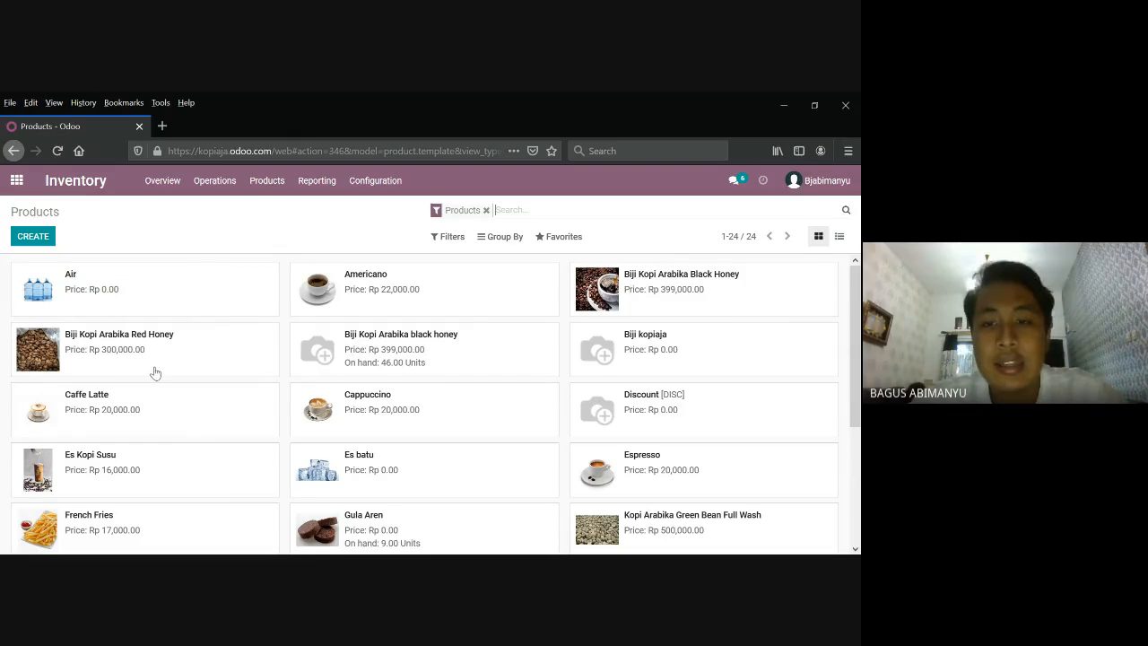
scroll(155, 372, down, 1)
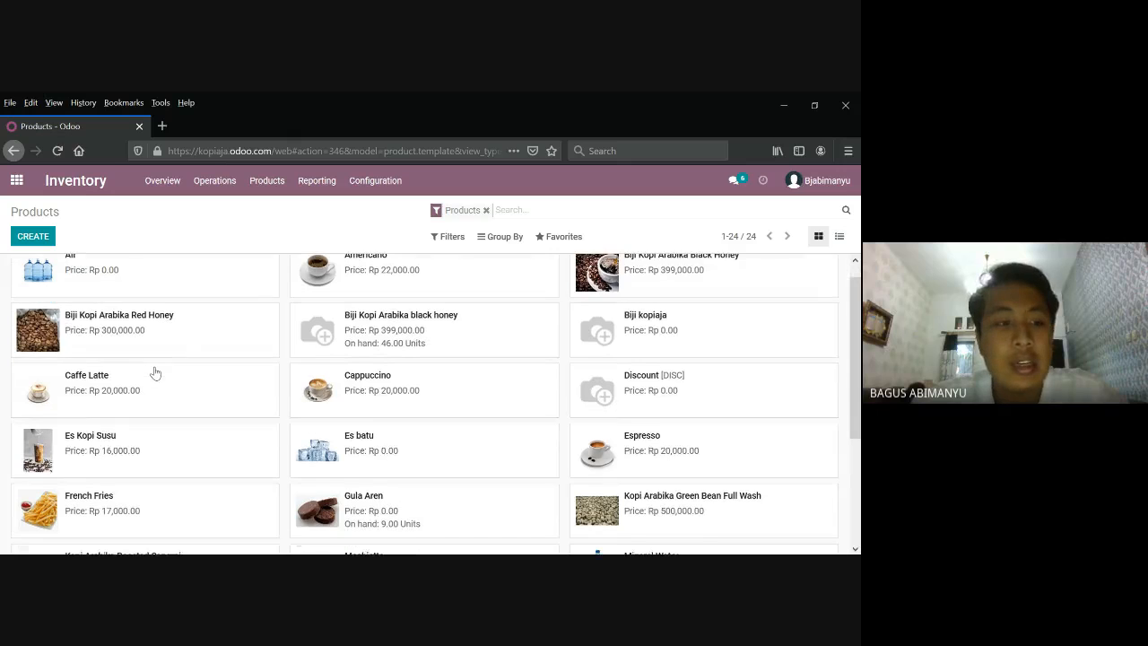
scroll(155, 372, up, 1)
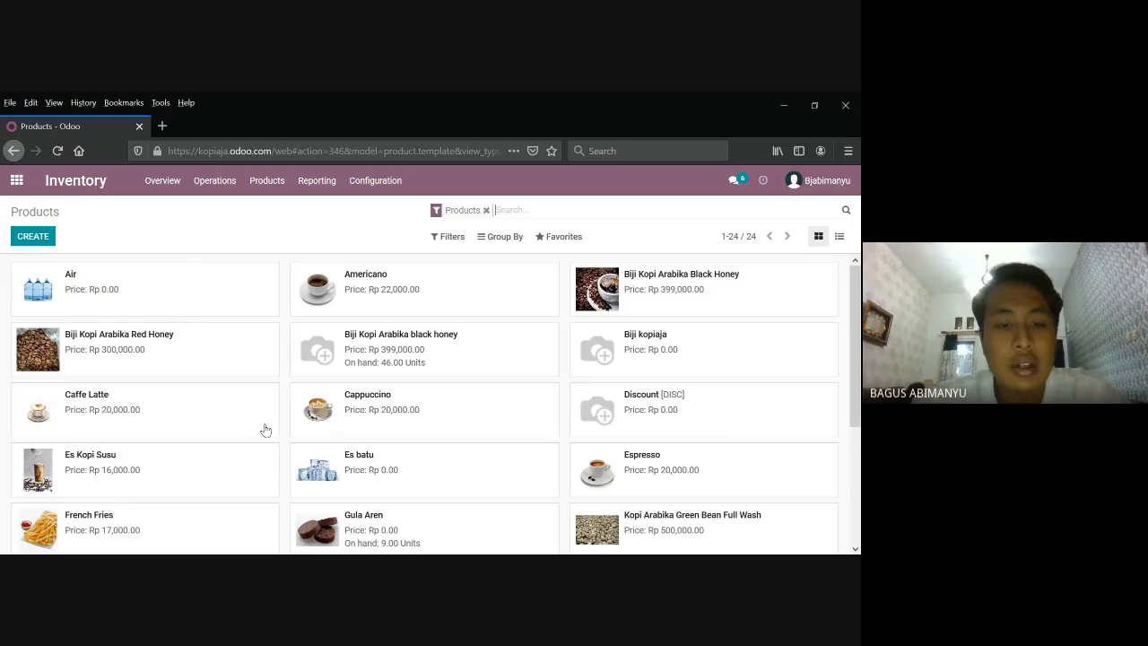
scroll(265, 430, down, 1)
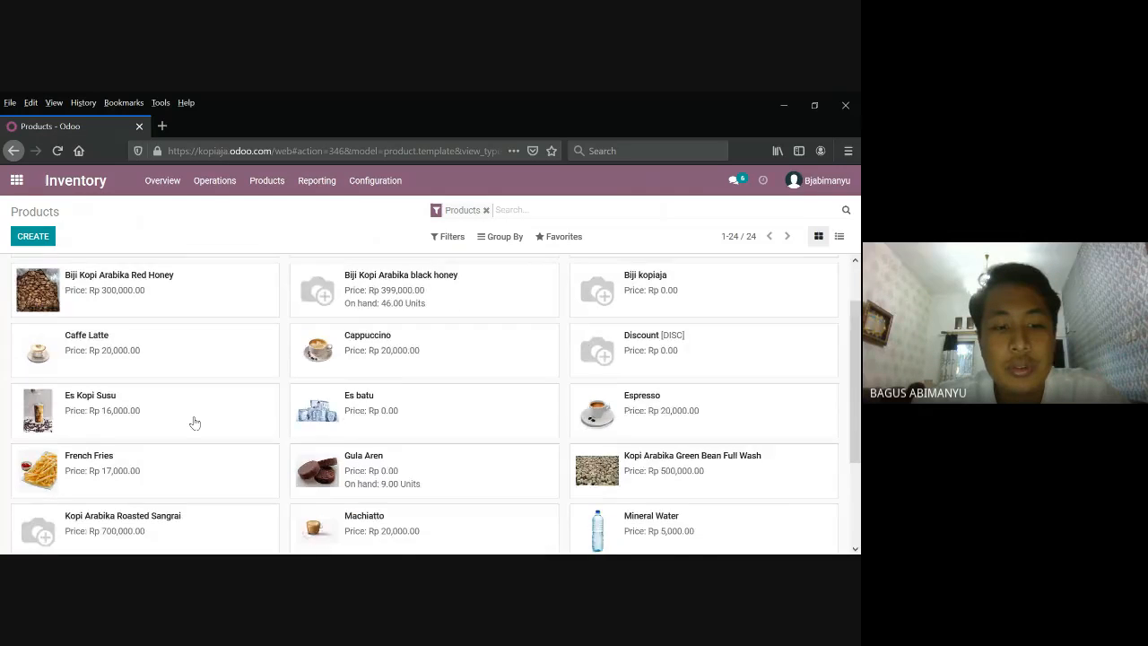
scroll(193, 422, down, 2)
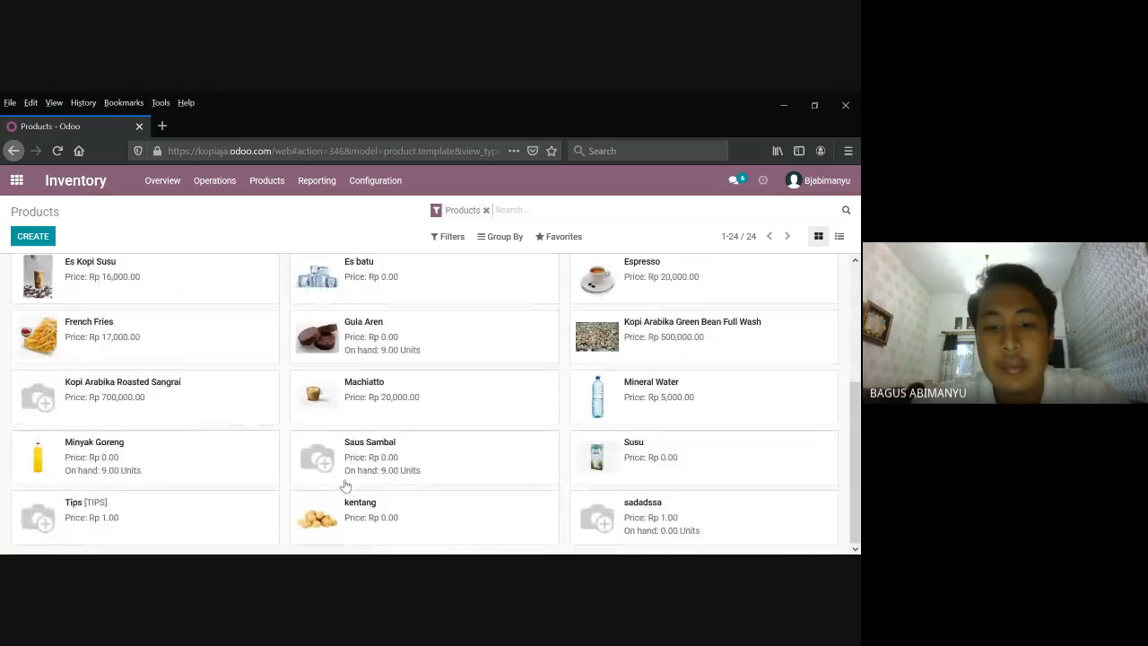
scroll(410, 431, up, 1)
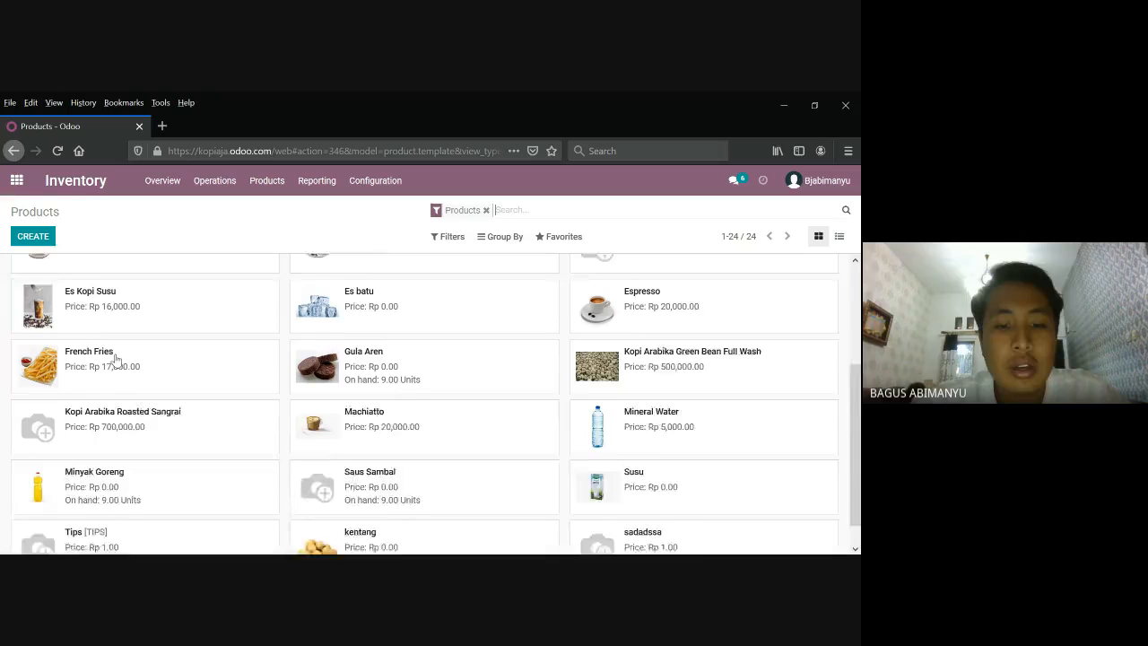
scroll(115, 358, down, 1)
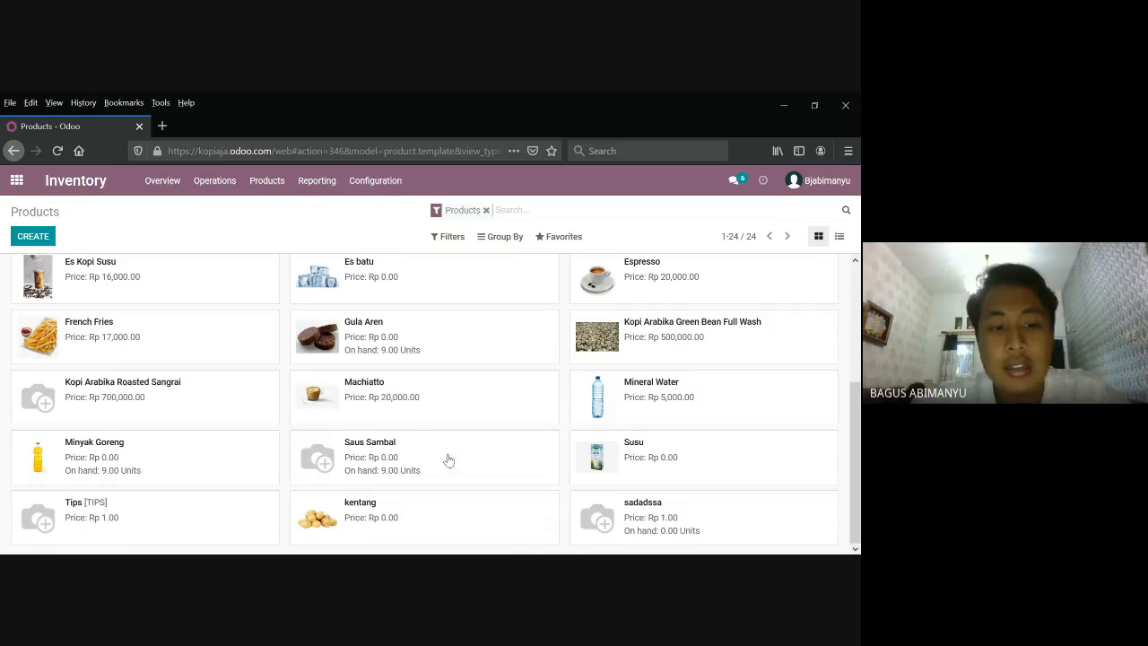
scroll(493, 433, up, 3)
scroll(492, 435, up, 1)
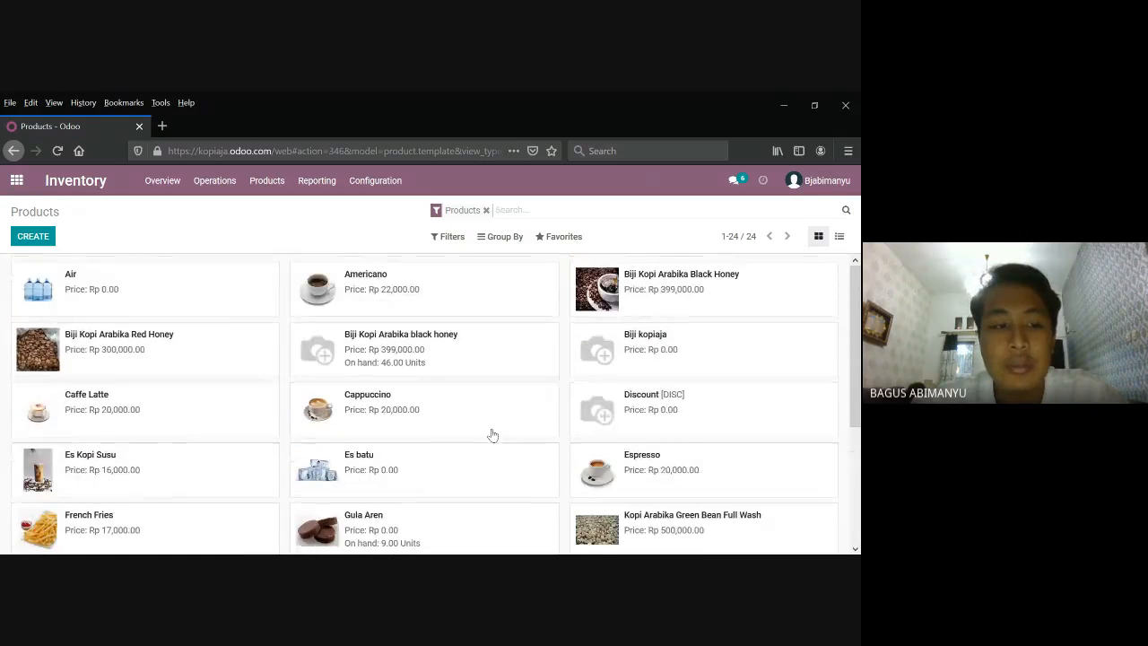
scroll(492, 435, down, 2)
scroll(492, 435, down, 2)
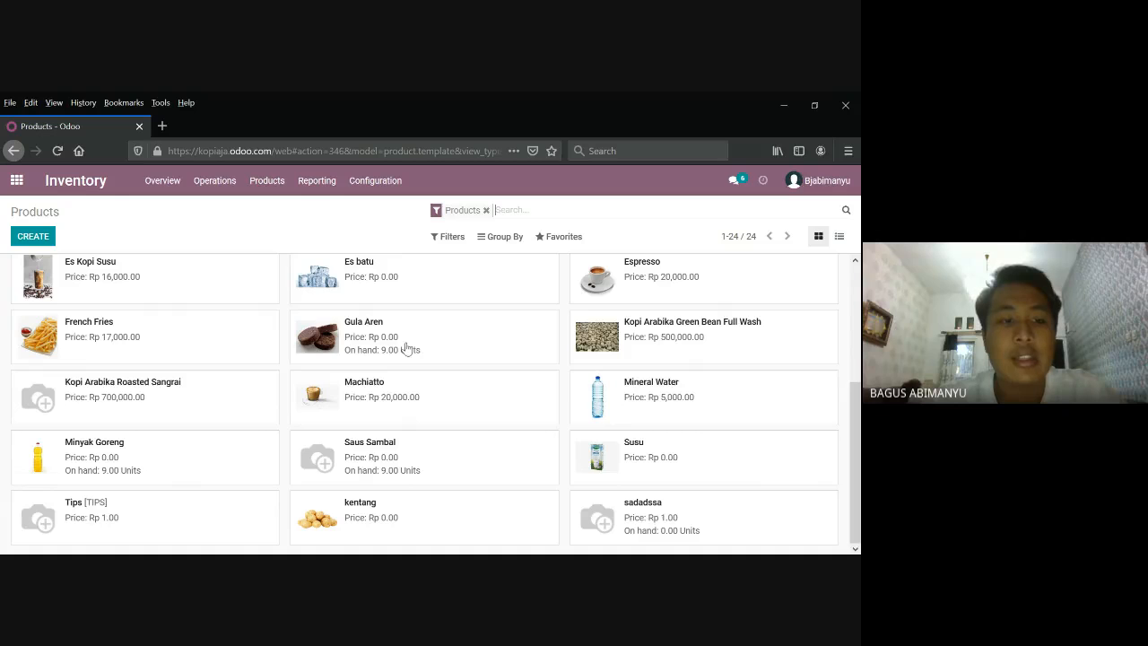
scroll(315, 355, up, 2)
scroll(315, 356, up, 2)
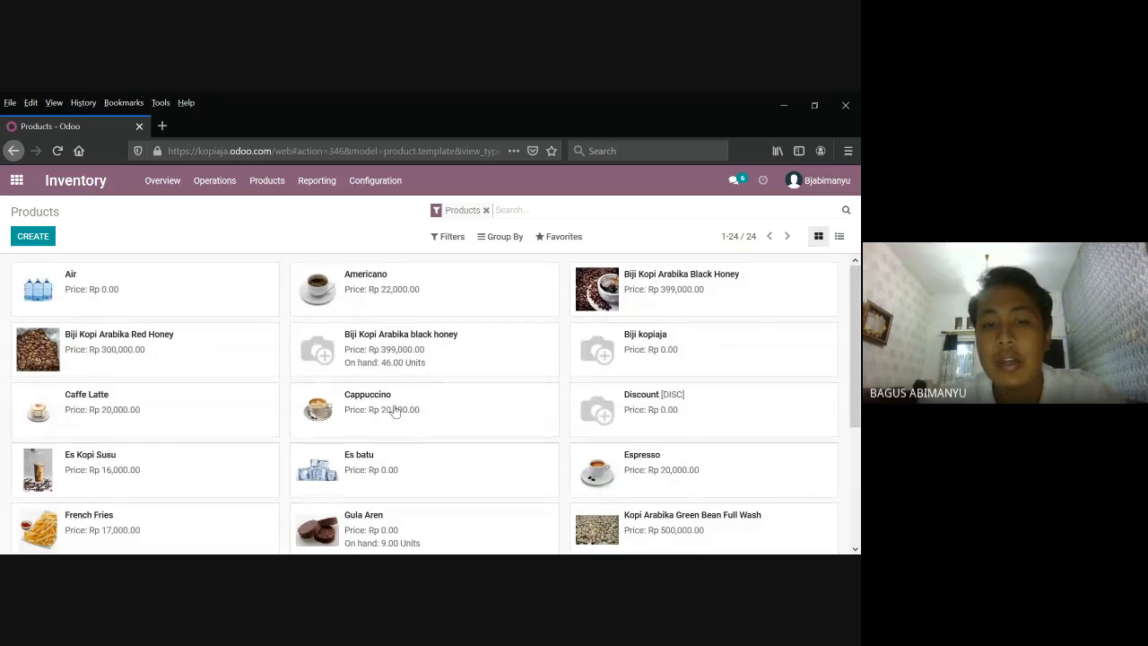
- Start a new product record and name it "Indomie goreng"
click(42, 237)
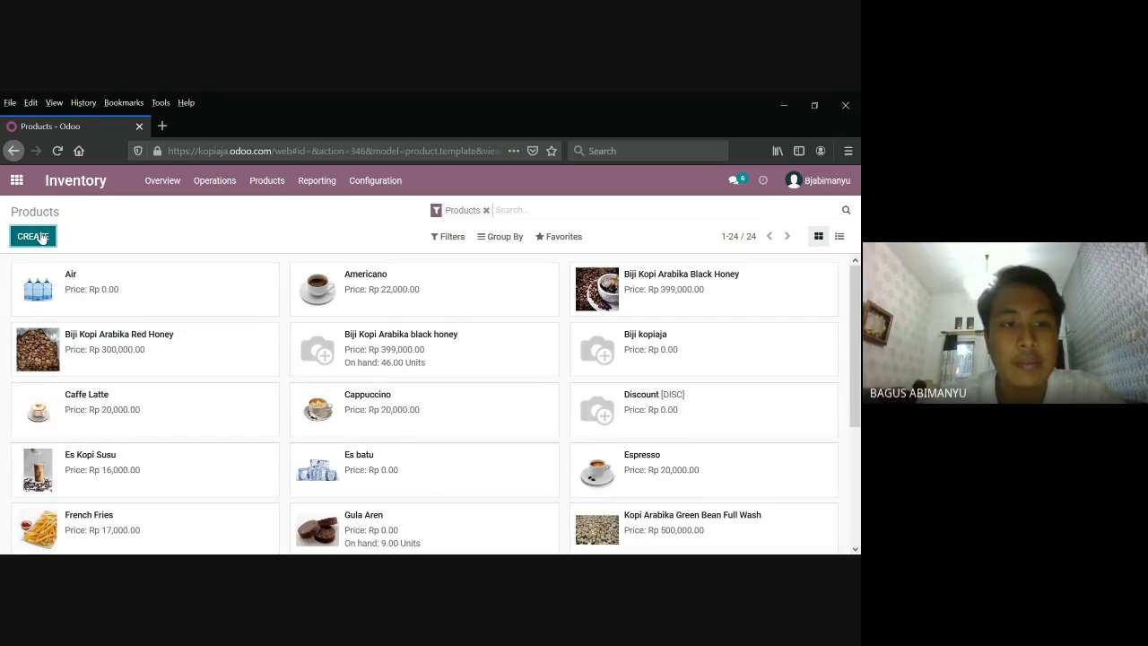
scroll(287, 357, down, 1)
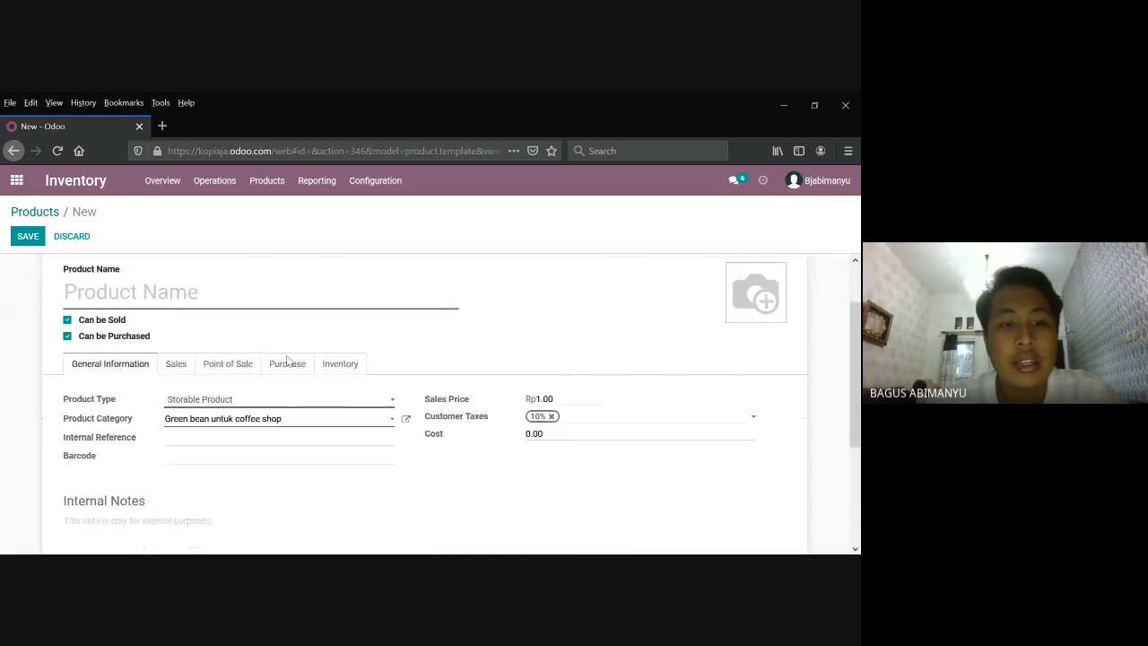
scroll(287, 361, up, 1)
click(134, 321)
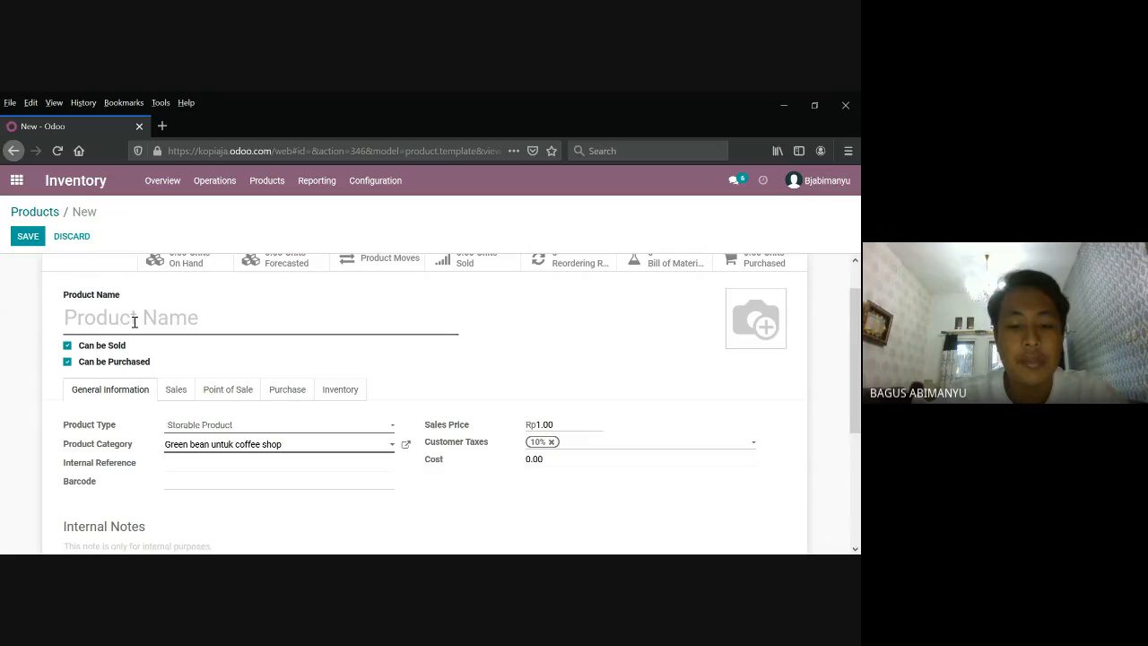
text(Indomie)
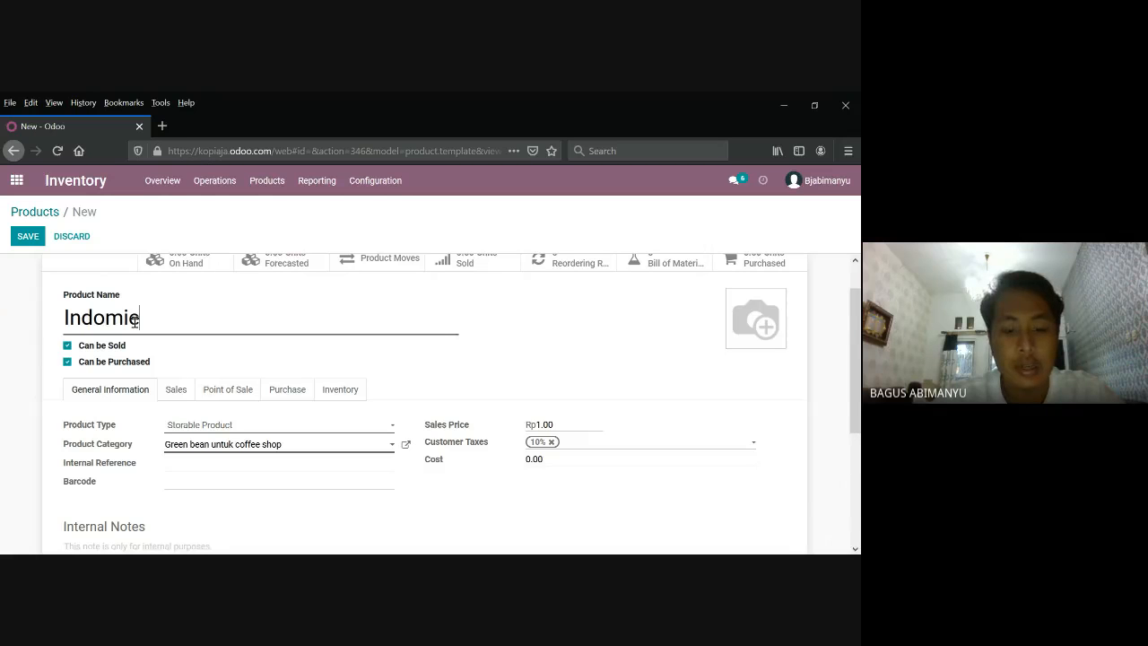
text( goreng)
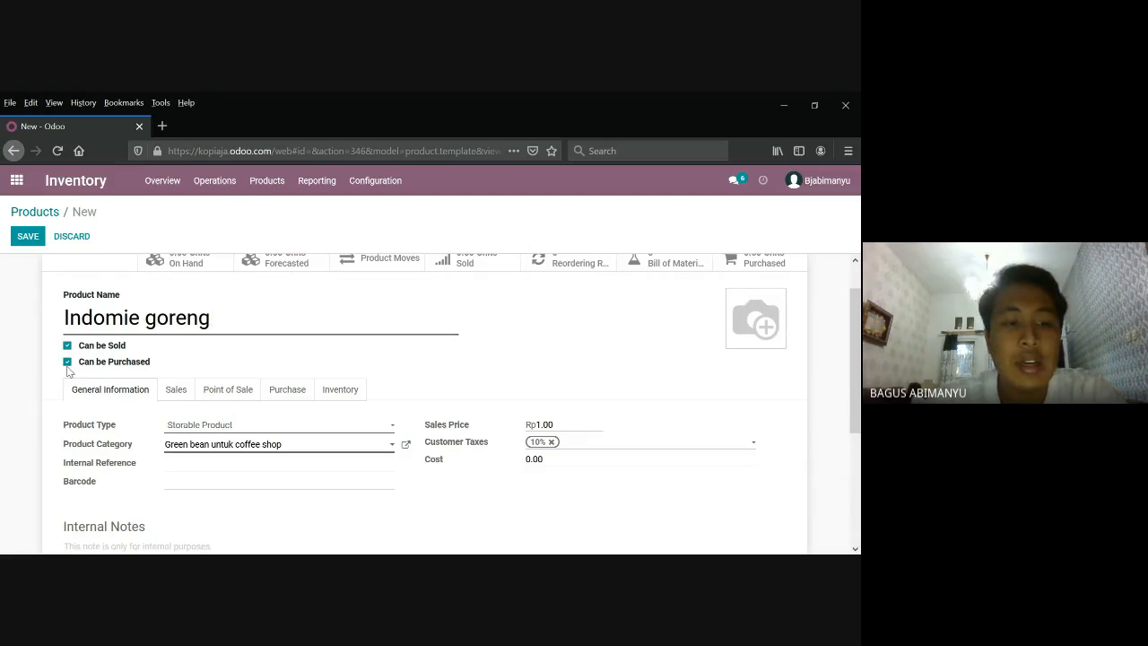
- Set the new product's type to Consumable
scroll(68, 372, down, 1)
scroll(68, 373, up, 1)
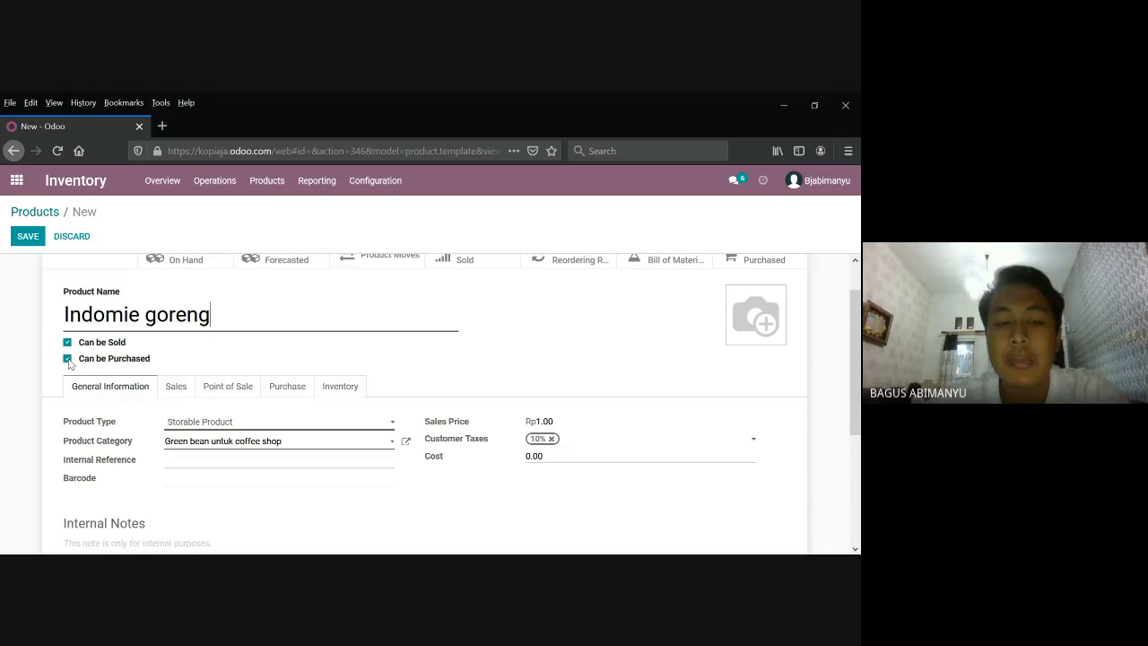
scroll(68, 361, down, 1)
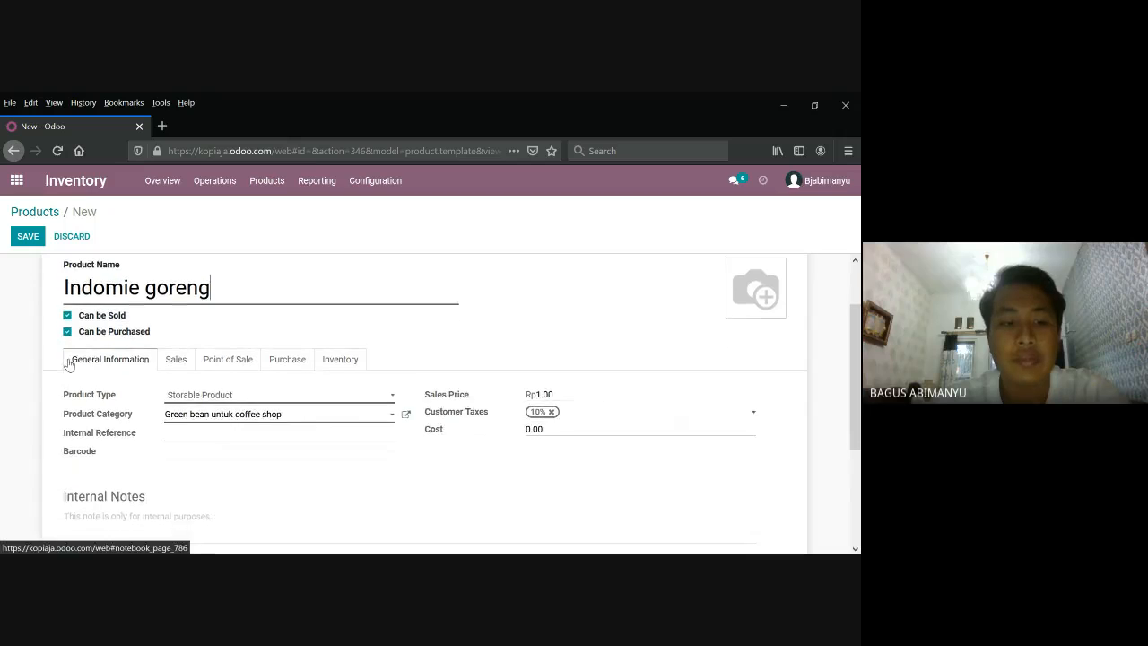
click(188, 382)
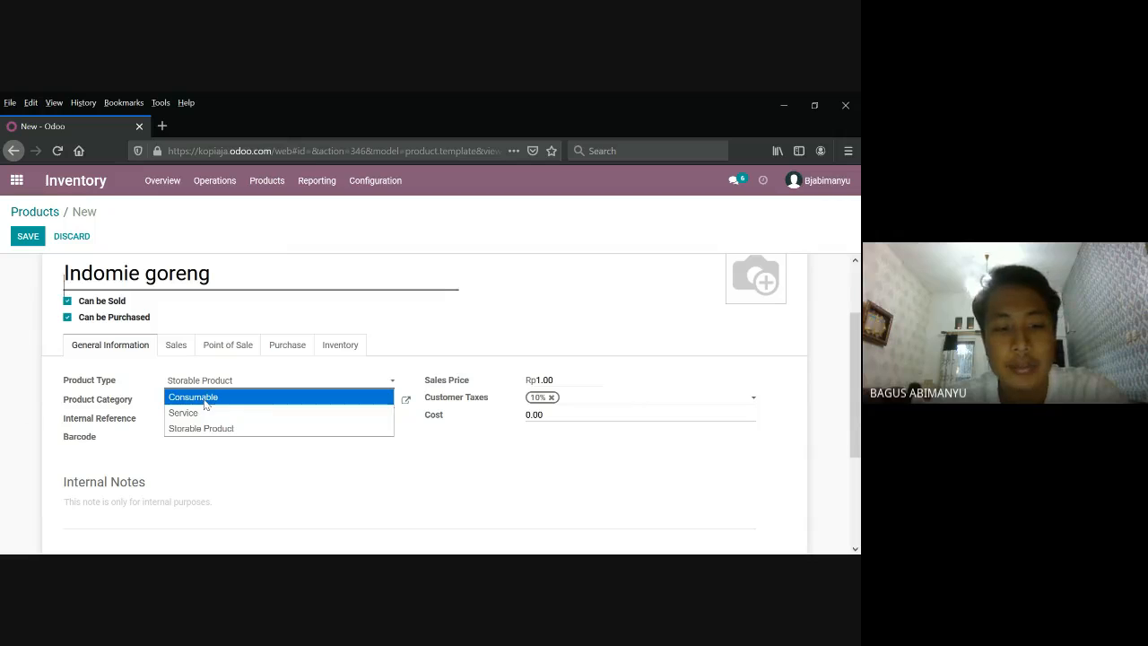
click(204, 401)
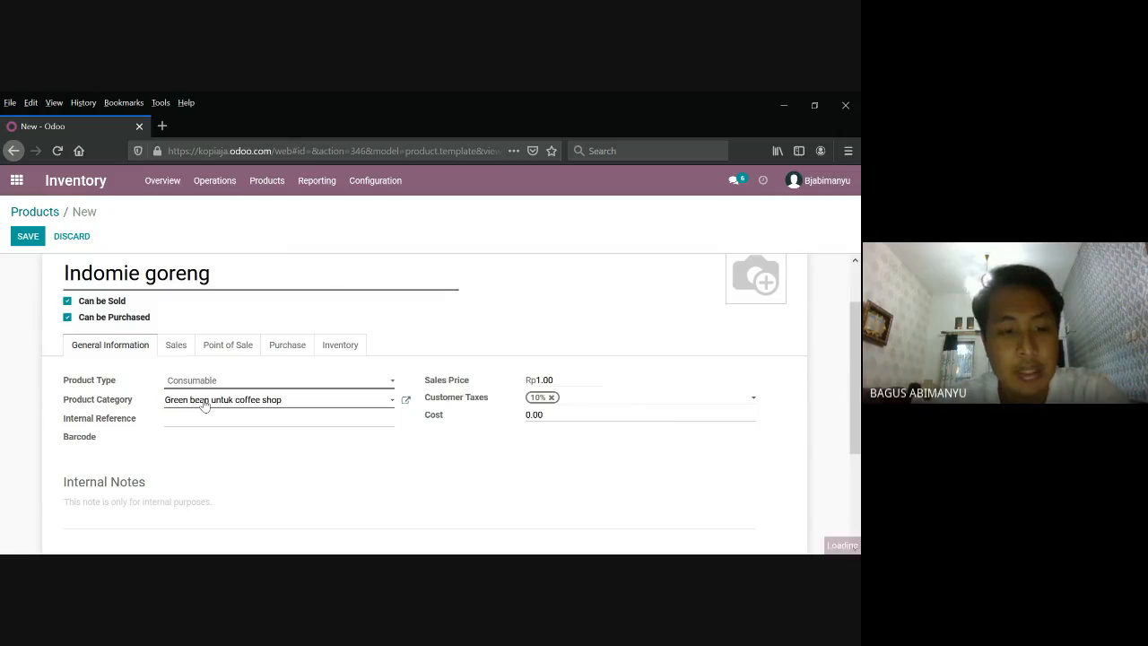
- Replace the product's category with a newly created and saved category named "Makanan"
click(294, 402)
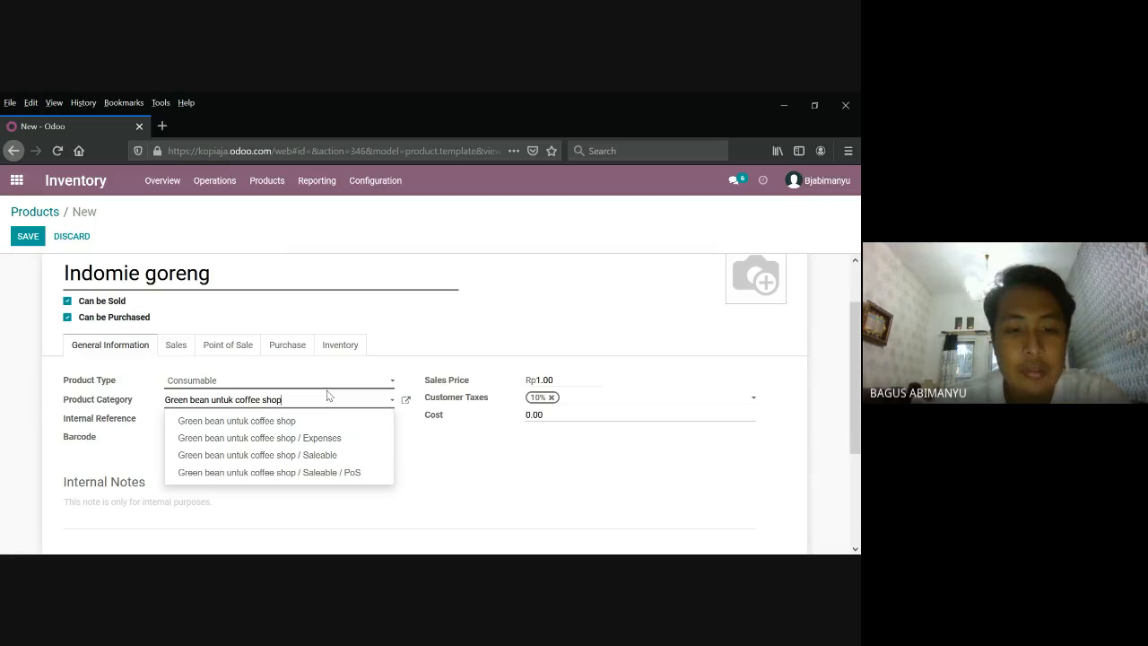
key(BackSpace)
key(BackSpace)
key(BackSpace)
key(BackSpace)
key(BackSpace)
key(BackSpace)
key(BackSpace)
key(BackSpace)
key(BackSpace)
key(BackSpace)
key(BackSpace)
key(BackSpace)
key(BackSpace)
key(BackSpace)
key(BackSpace)
key(BackSpace)
key(BackSpace)
key(BackSpace)
key(BackSpace)
key(BackSpace)
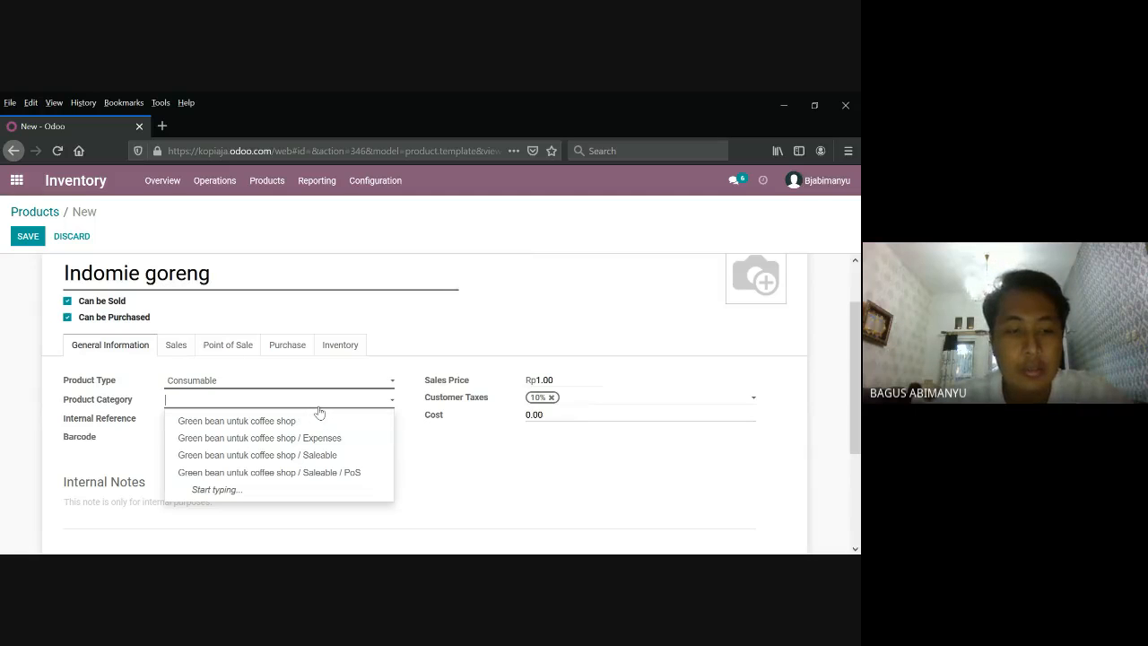
text(Mak)
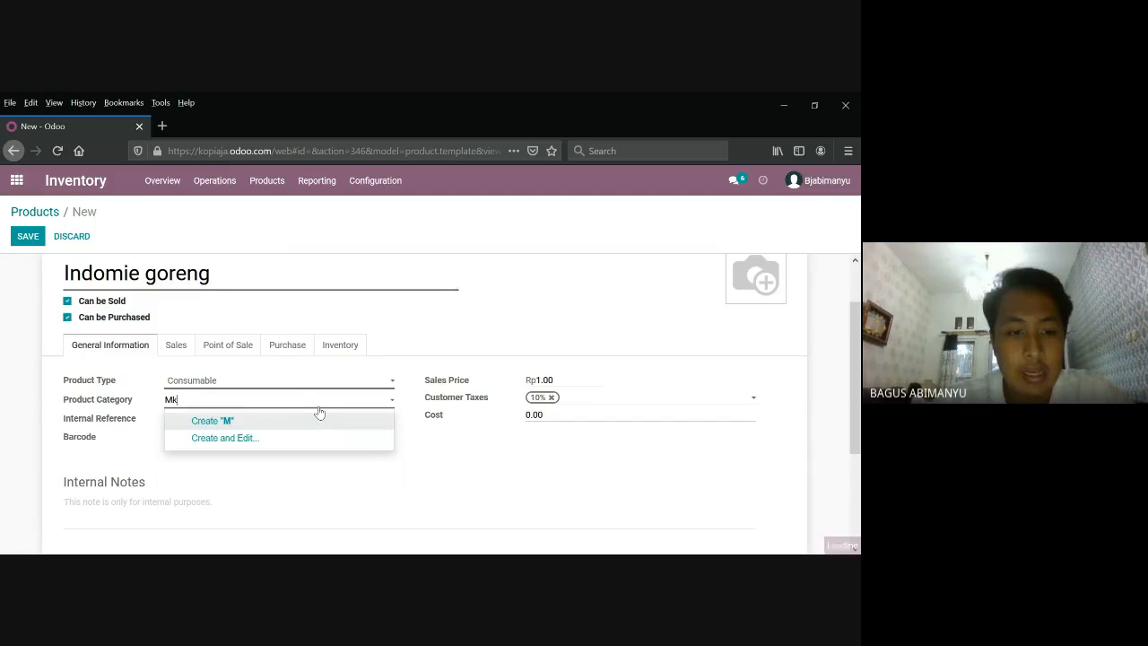
text(anan)
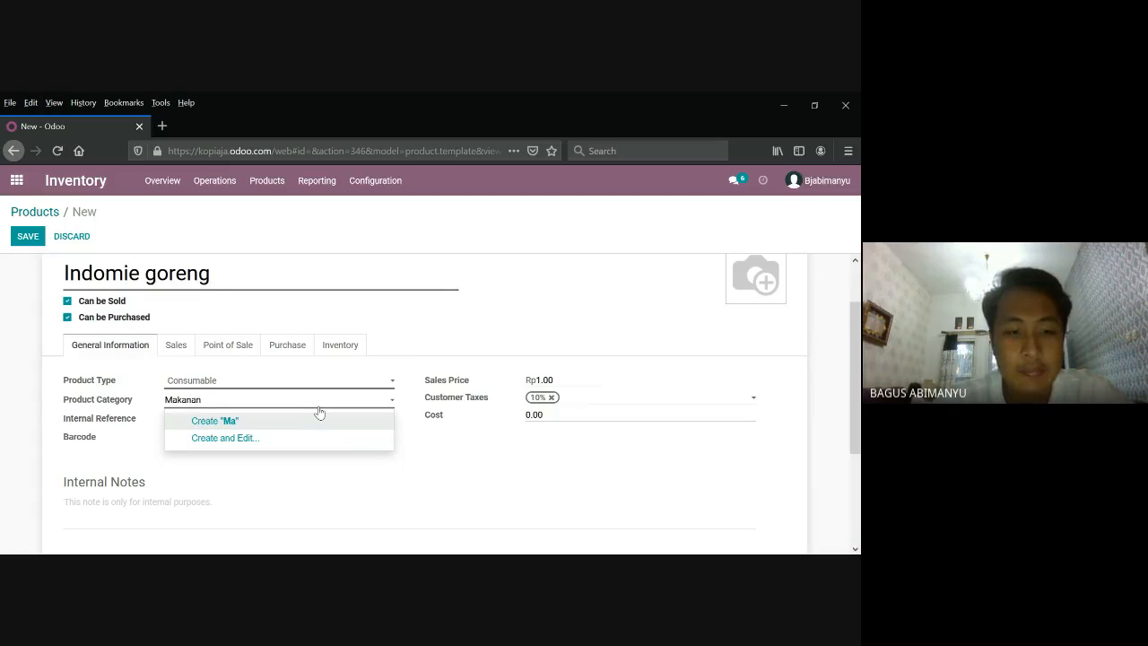
click(248, 440)
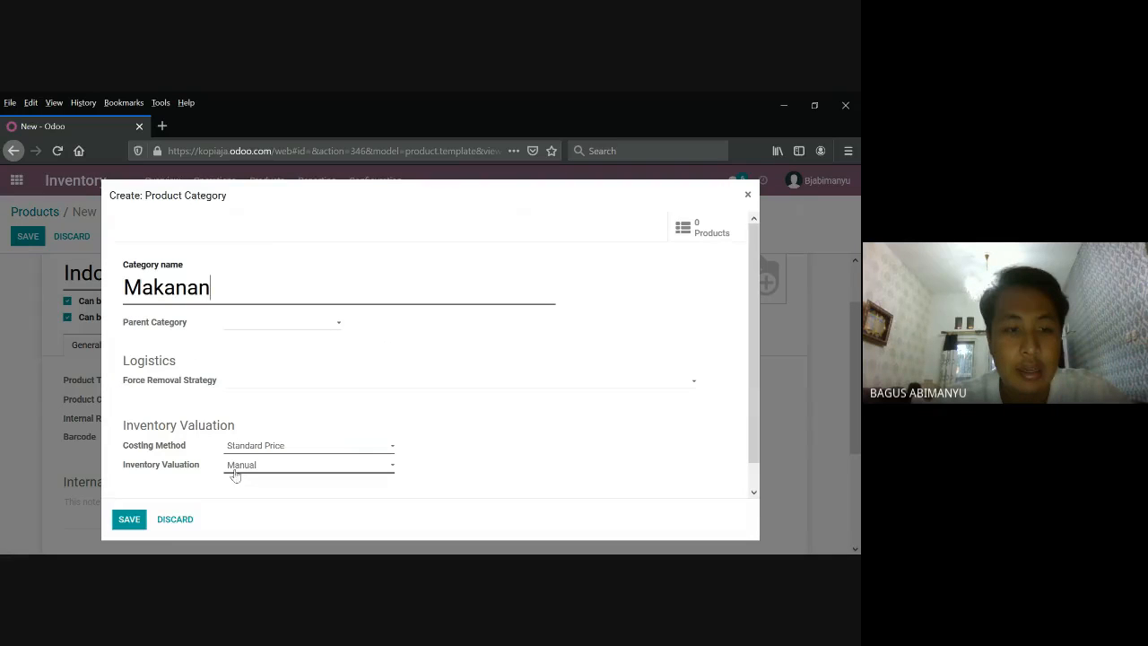
click(129, 520)
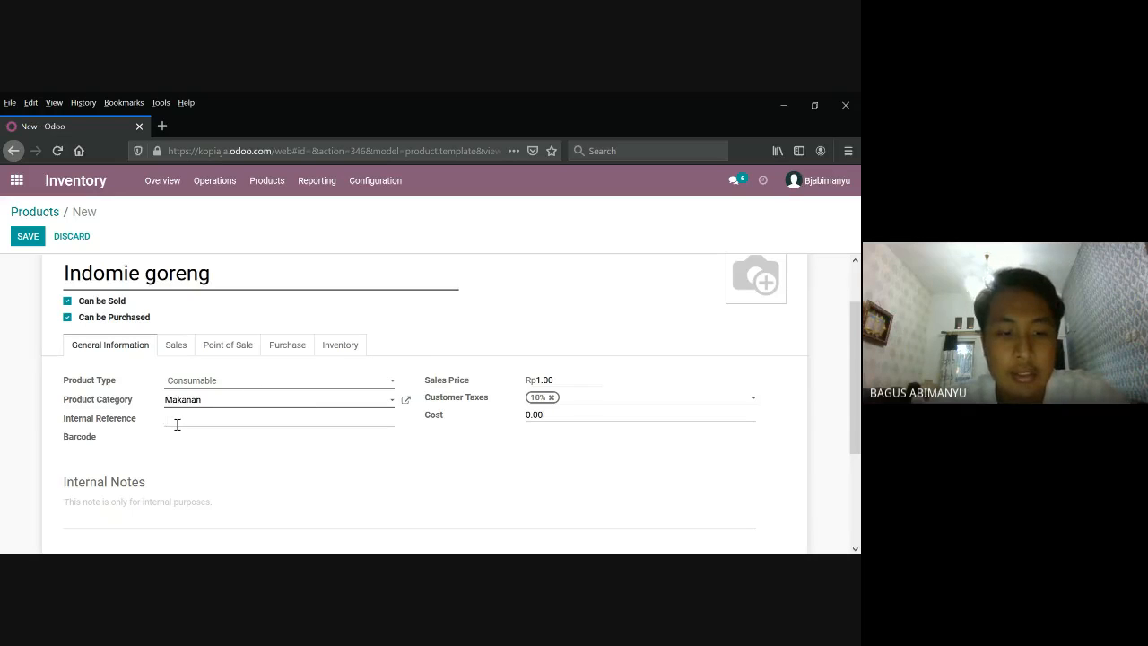
- Set the product's sales price to Rp 10,000 and its cost to 2,500
click(177, 424)
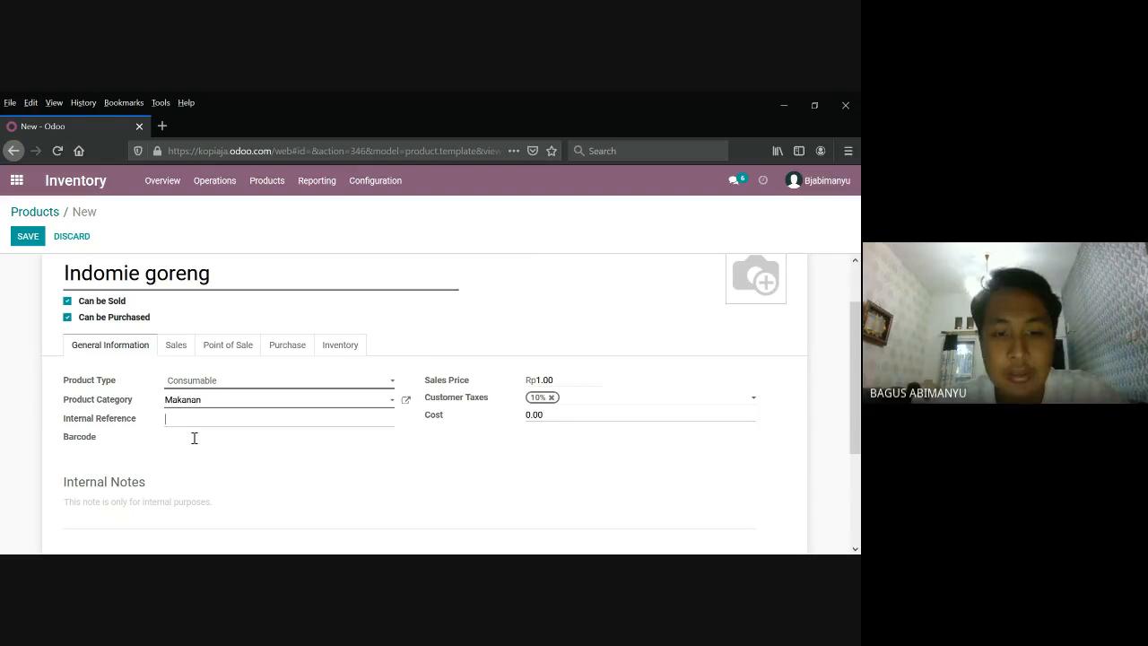
click(540, 380)
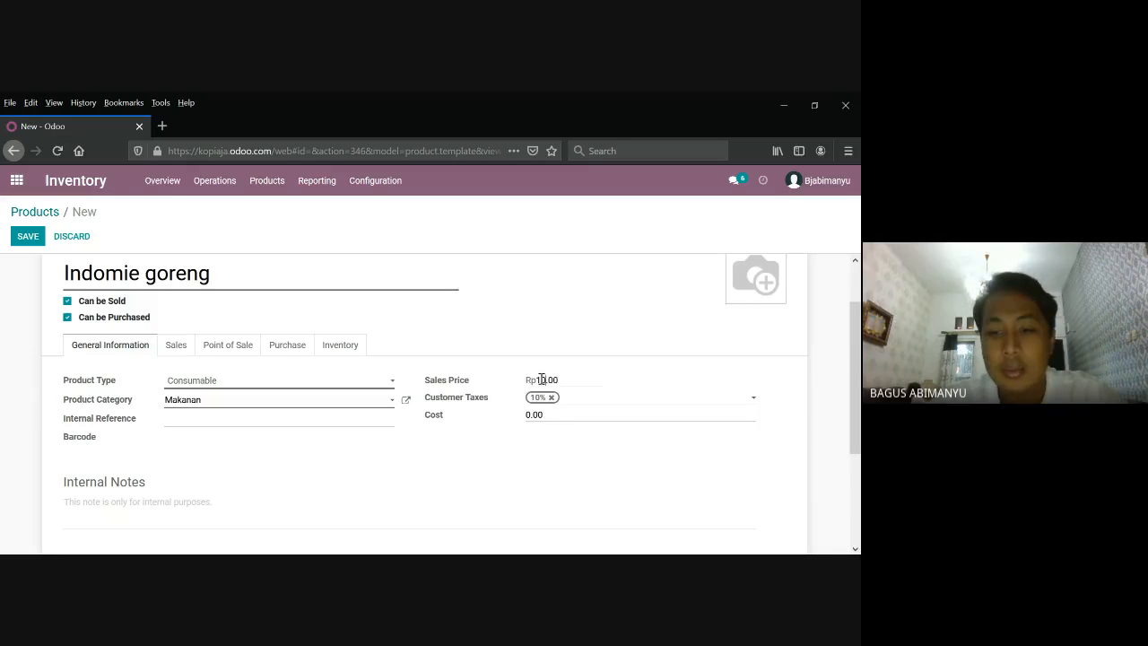
text(0000)
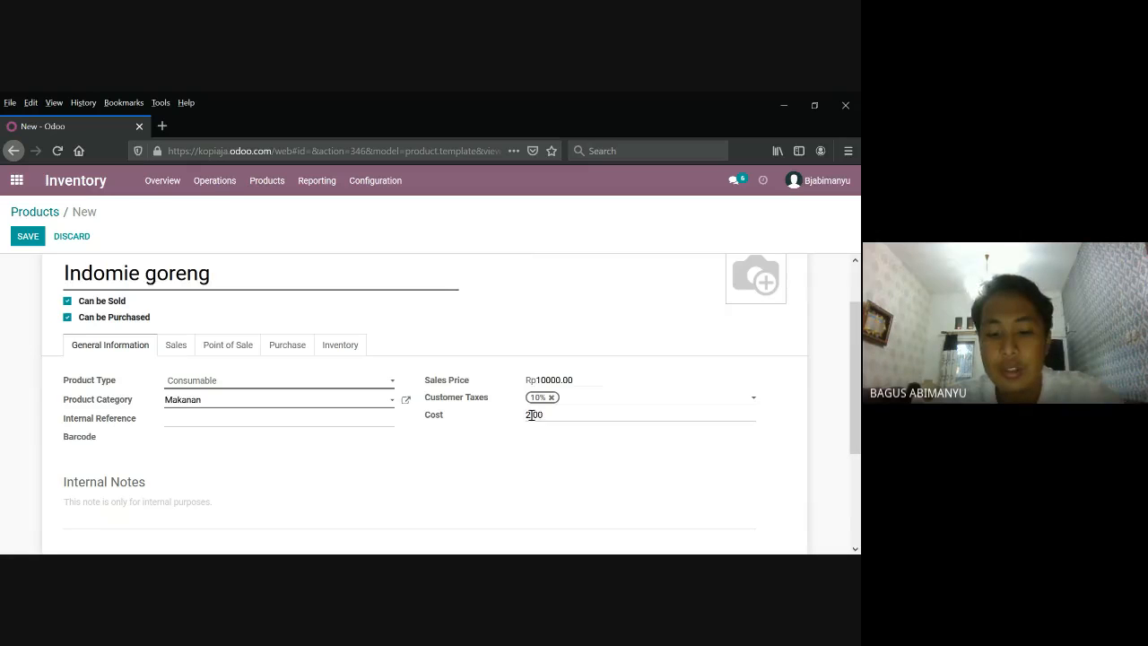
text(00)
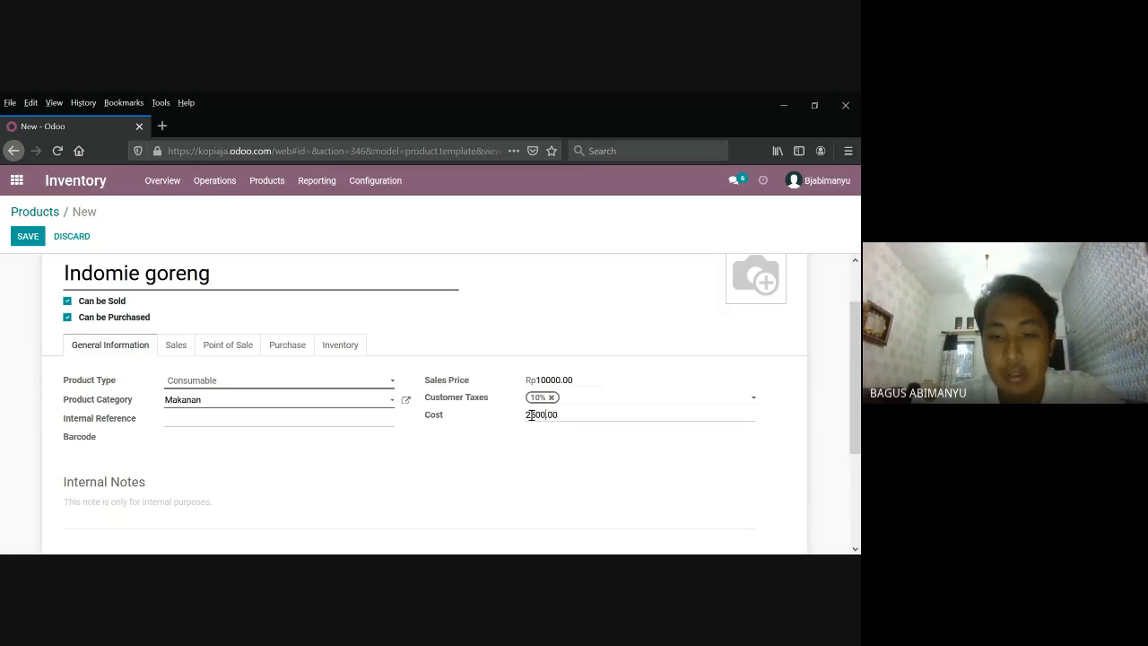
text(0)
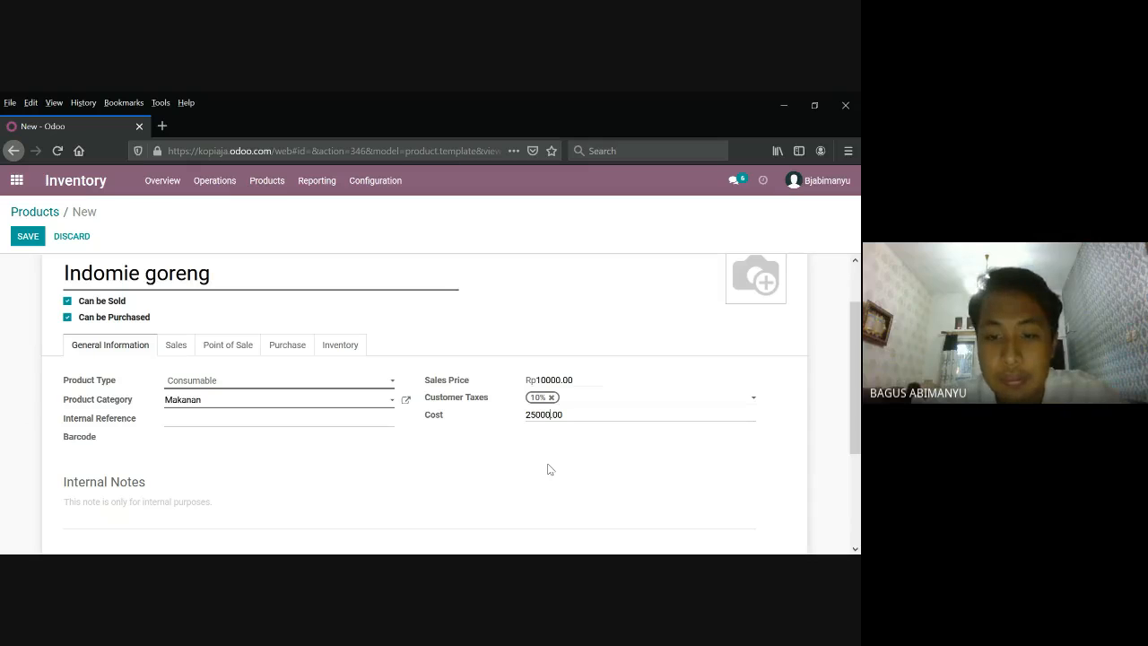
key(BackSpace)
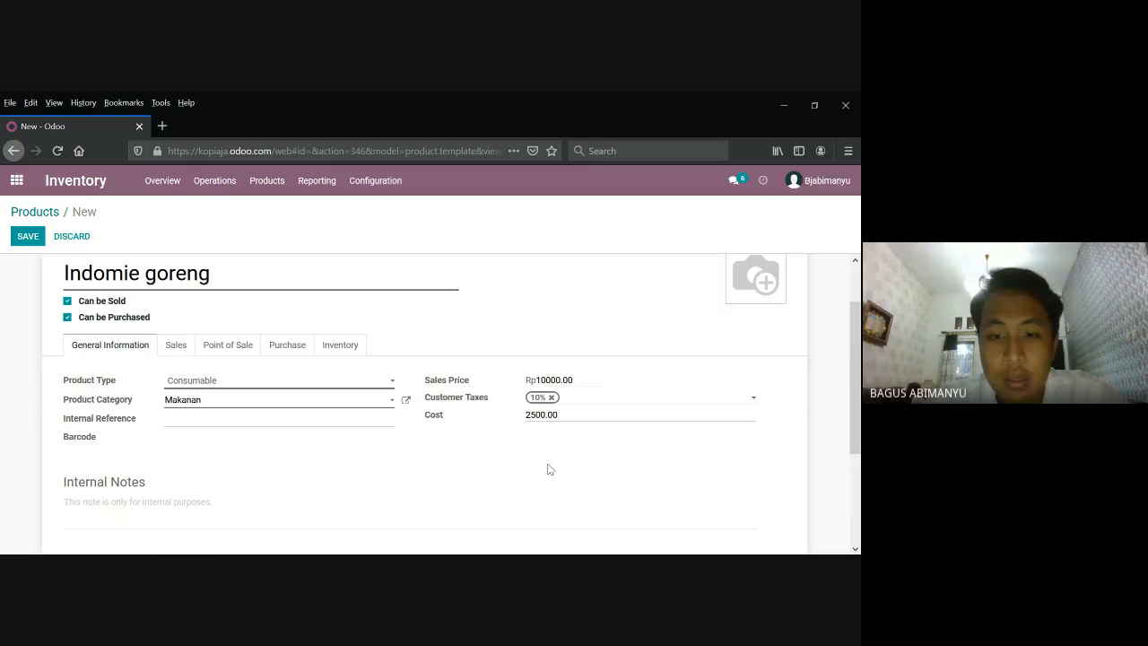
- Review the product's sales, point of sale and purchase settings, and set its weight to 0.2 in the inventory settings
click(176, 346)
scroll(208, 385, down, 1)
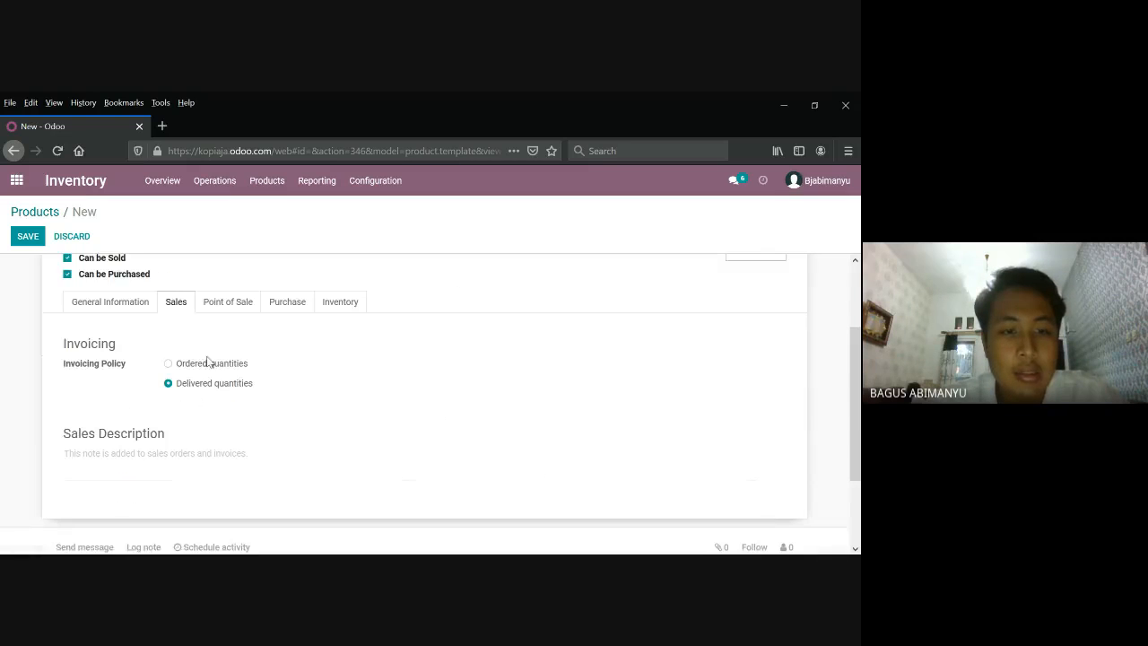
click(232, 305)
click(288, 323)
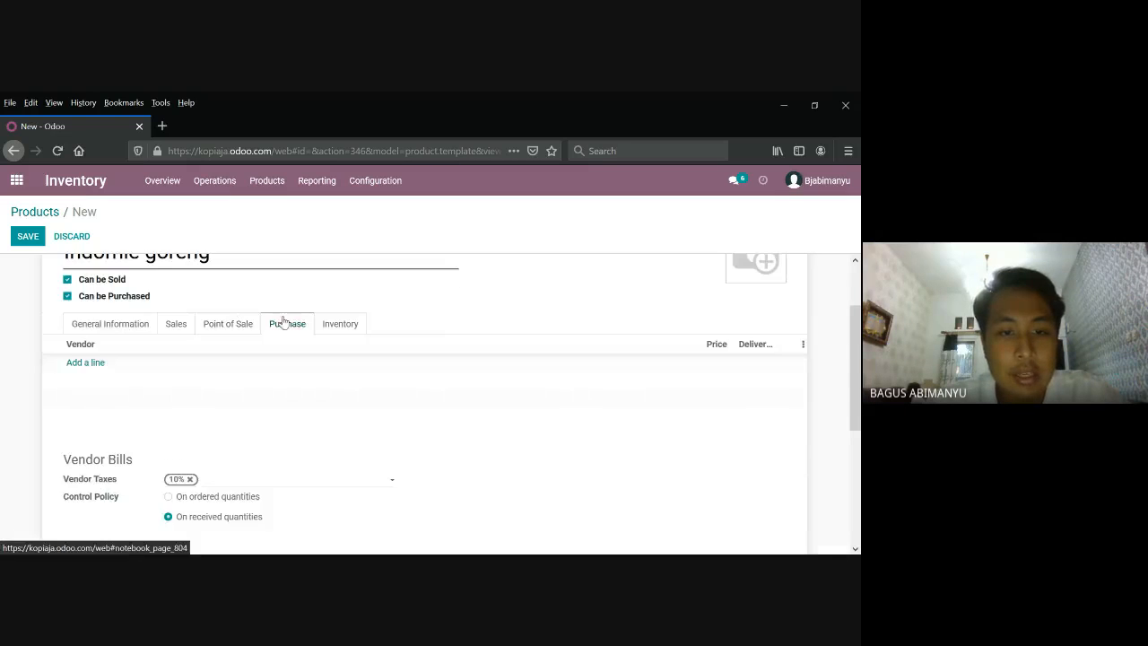
click(341, 324)
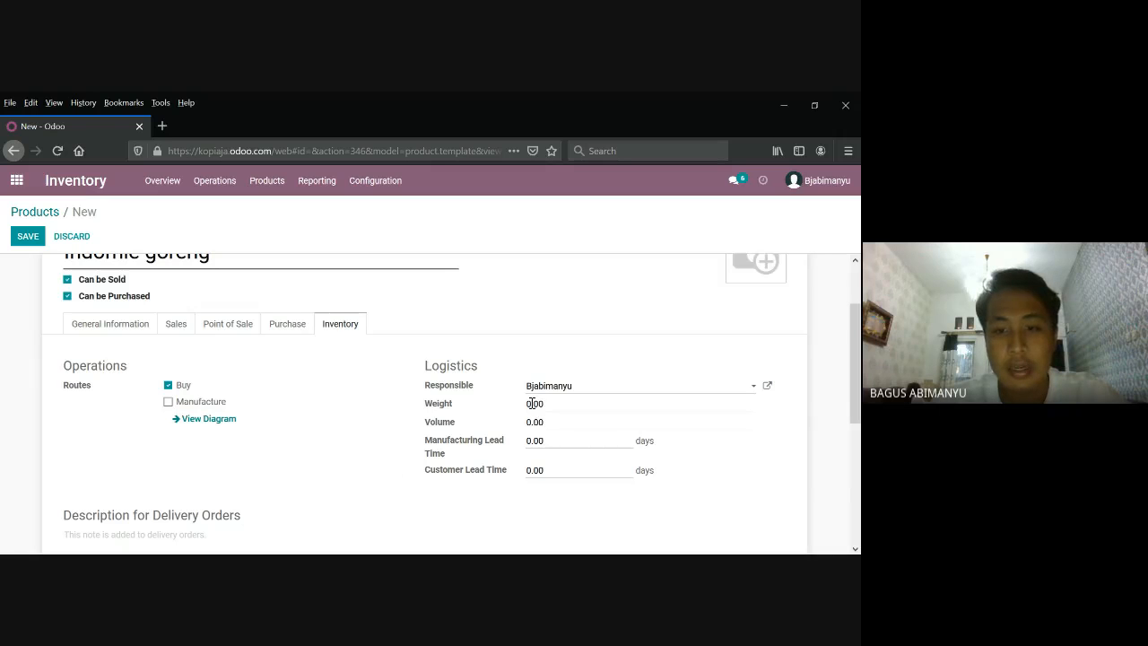
key(BackSpace)
text(2)
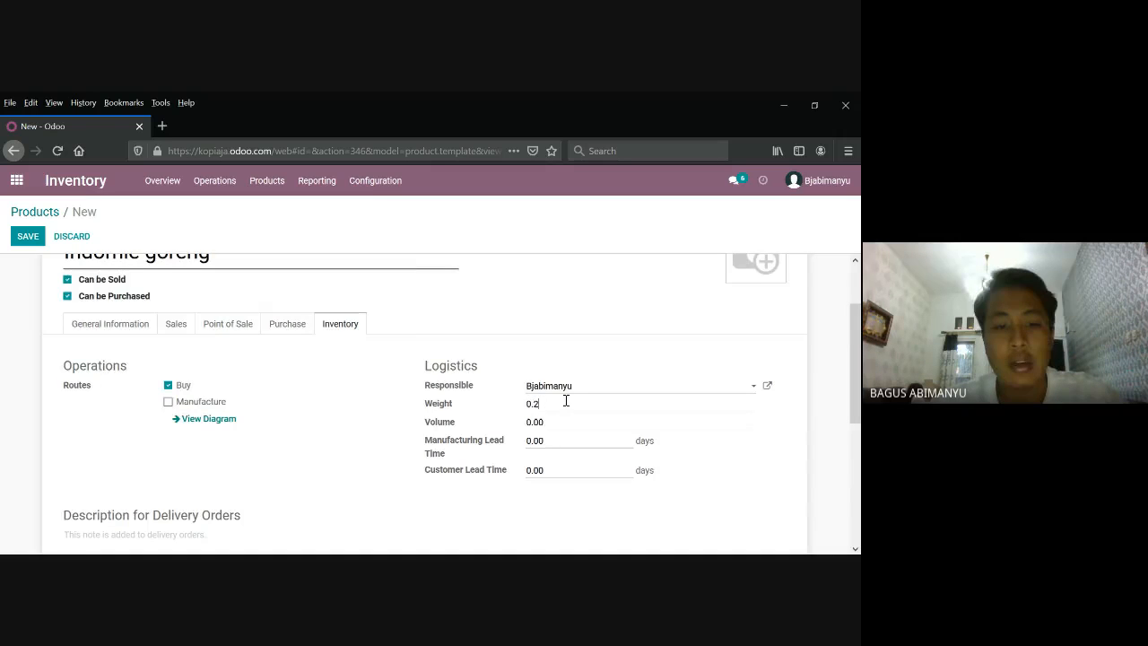
scroll(565, 405, down, 3)
scroll(565, 404, up, 3)
scroll(565, 405, up, 2)
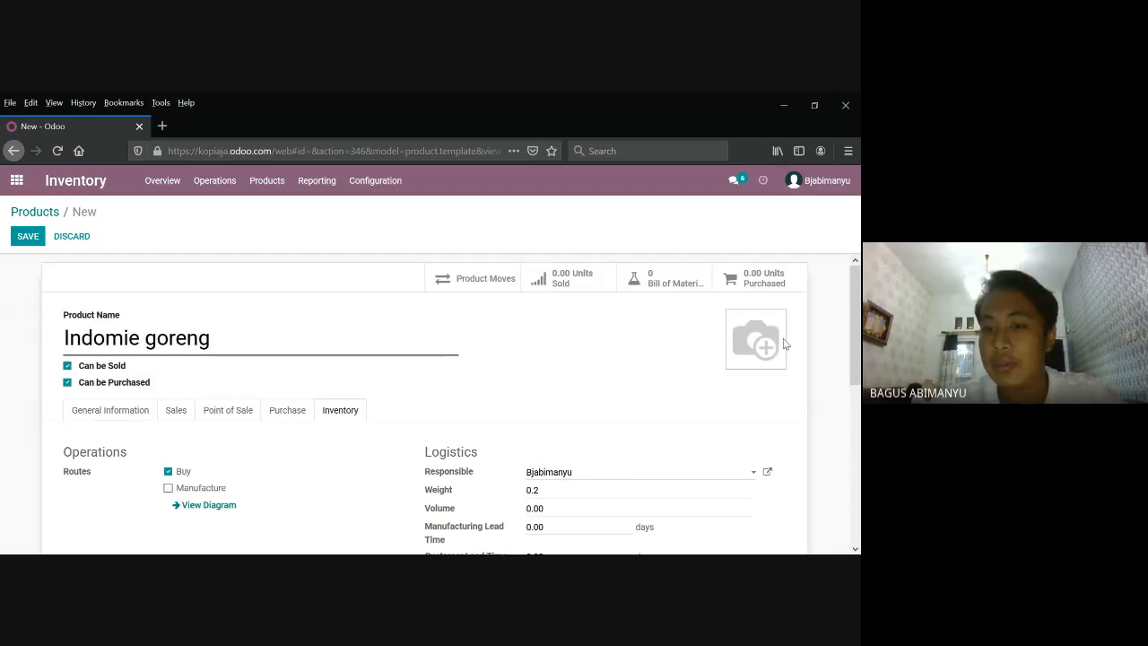
- Check the product's general information, then open its sold-units analysis and deselect the Qty Ordered measure
click(128, 412)
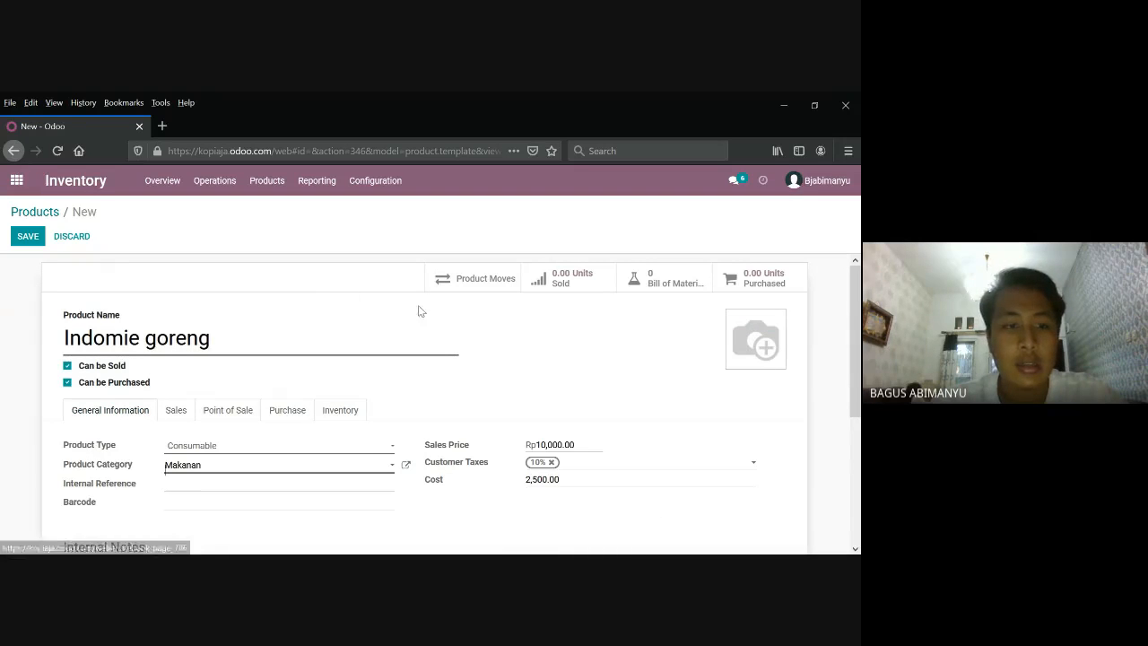
scroll(502, 341, down, 1)
scroll(551, 289, up, 1)
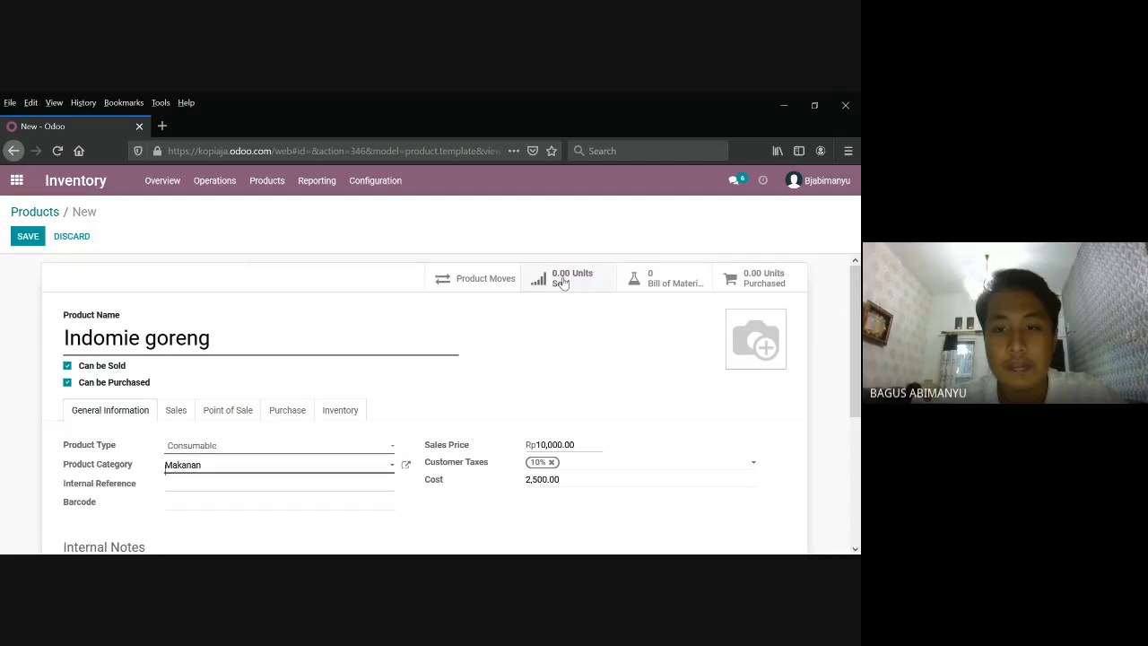
click(551, 286)
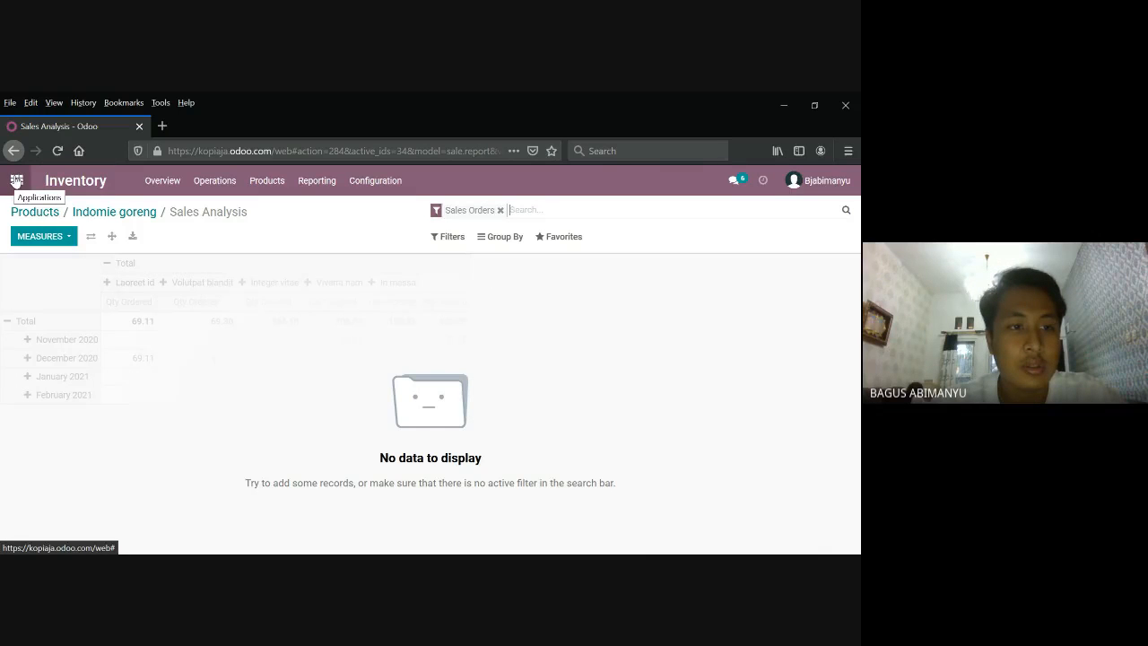
click(69, 236)
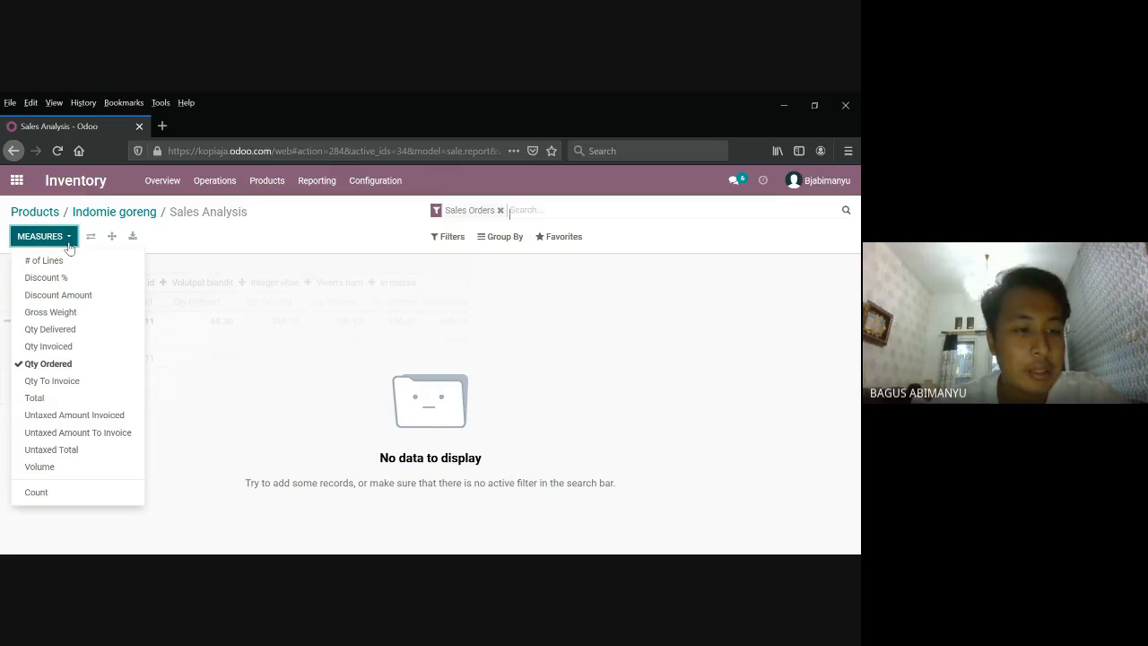
click(45, 369)
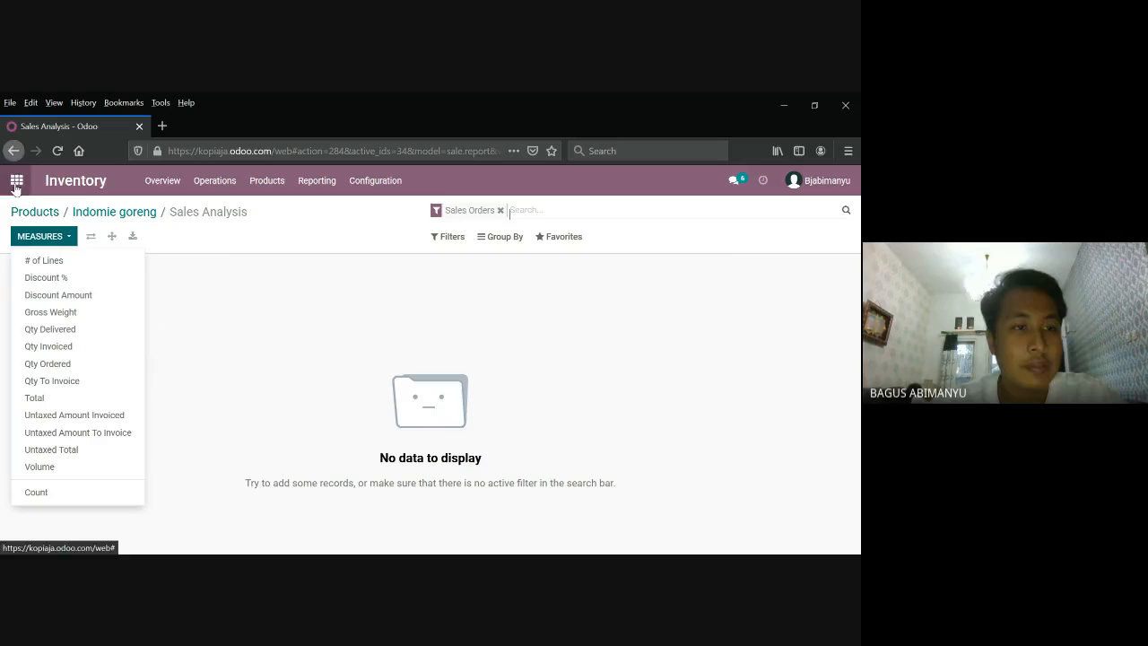
- Return from the sales analysis to the Indomie goreng record and review its saved details and activity log
click(13, 150)
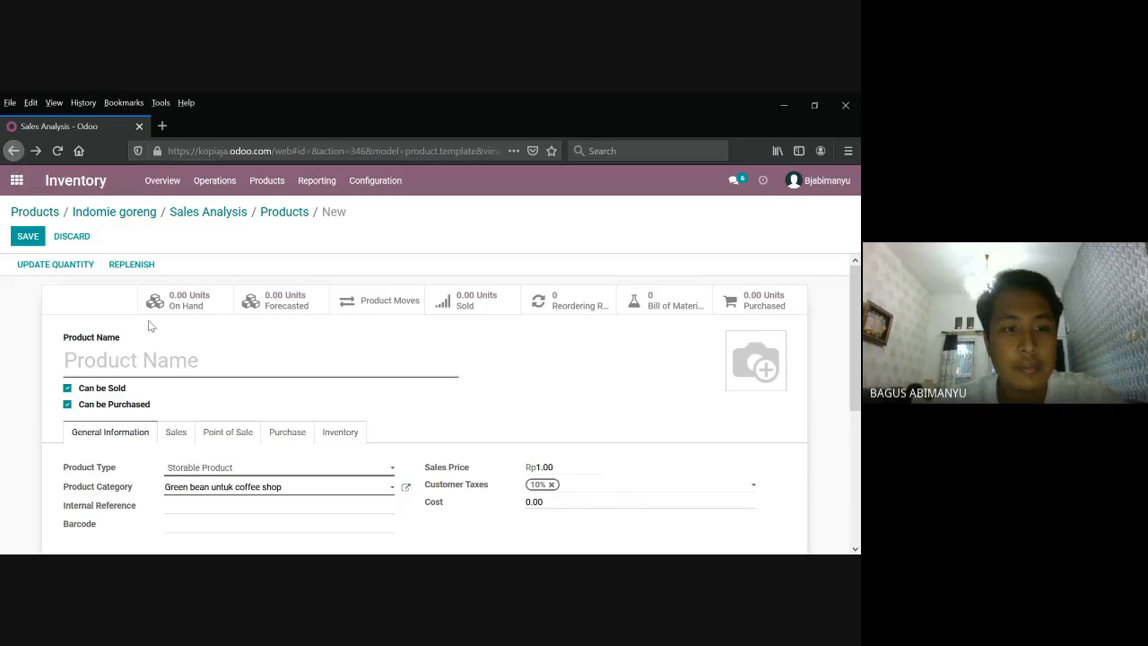
scroll(150, 326, down, 1)
scroll(150, 326, down, 2)
click(123, 214)
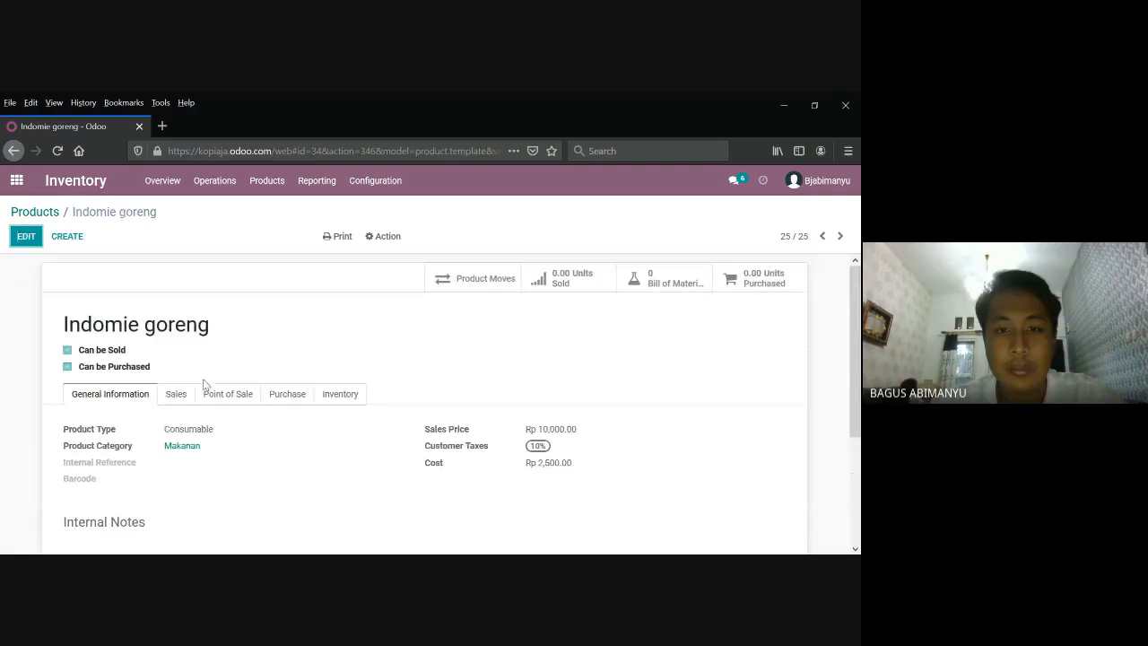
scroll(379, 349, down, 5)
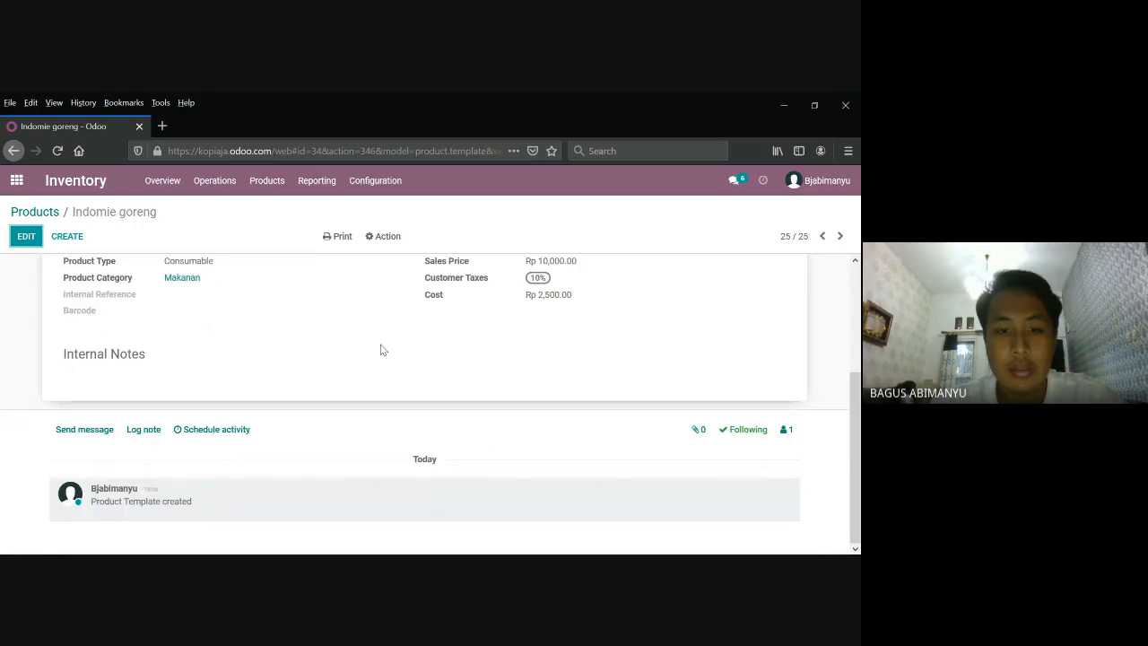
scroll(380, 349, up, 5)
- Open a blank product form and examine its default settings and stock quantity fields
click(67, 238)
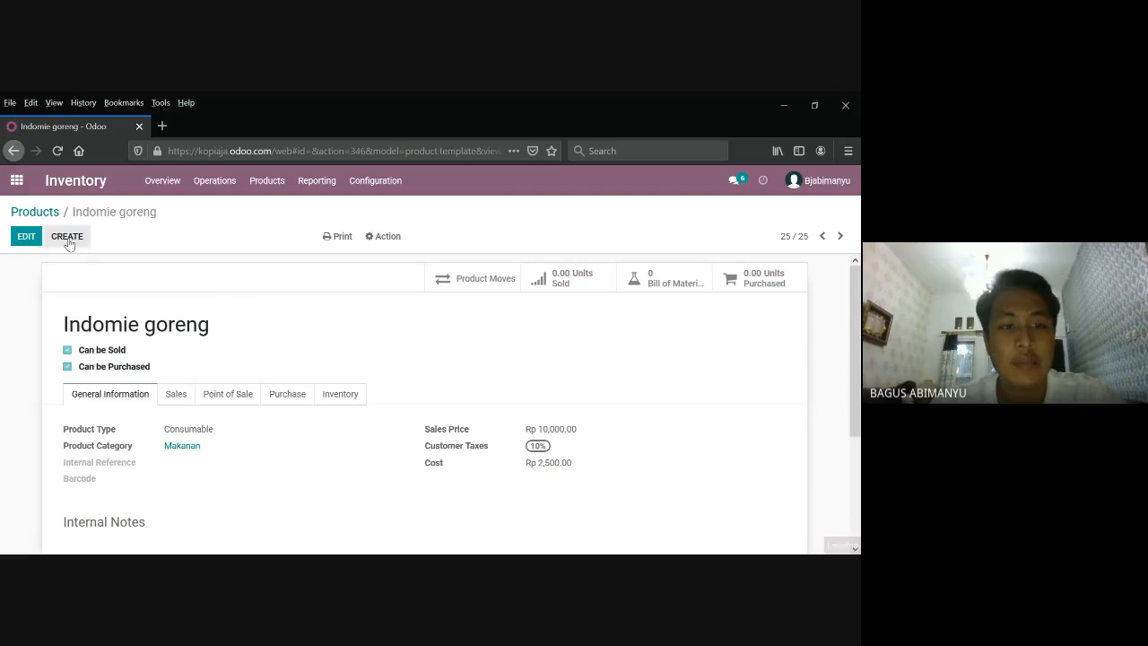
scroll(190, 431, down, 3)
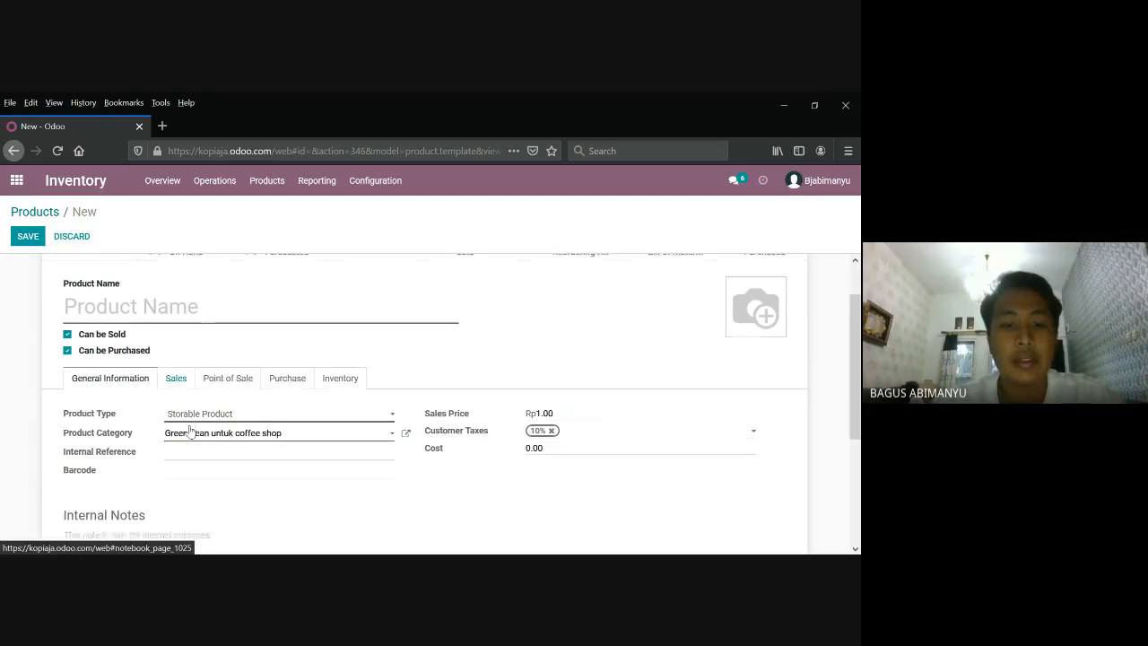
scroll(191, 431, up, 3)
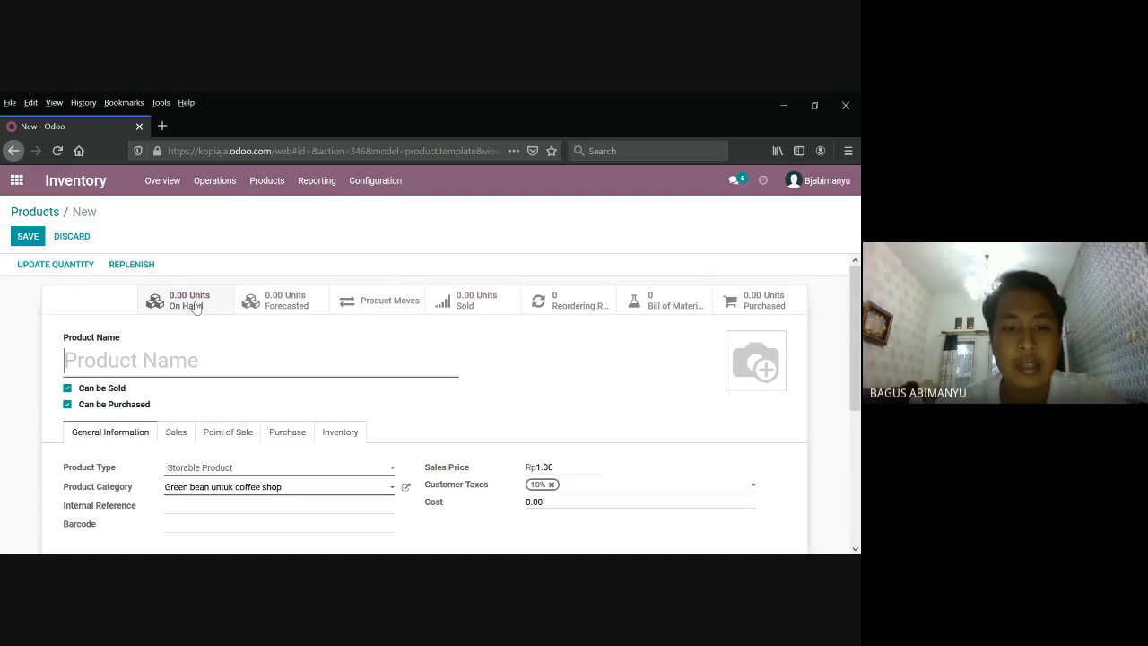
scroll(195, 307, down, 1)
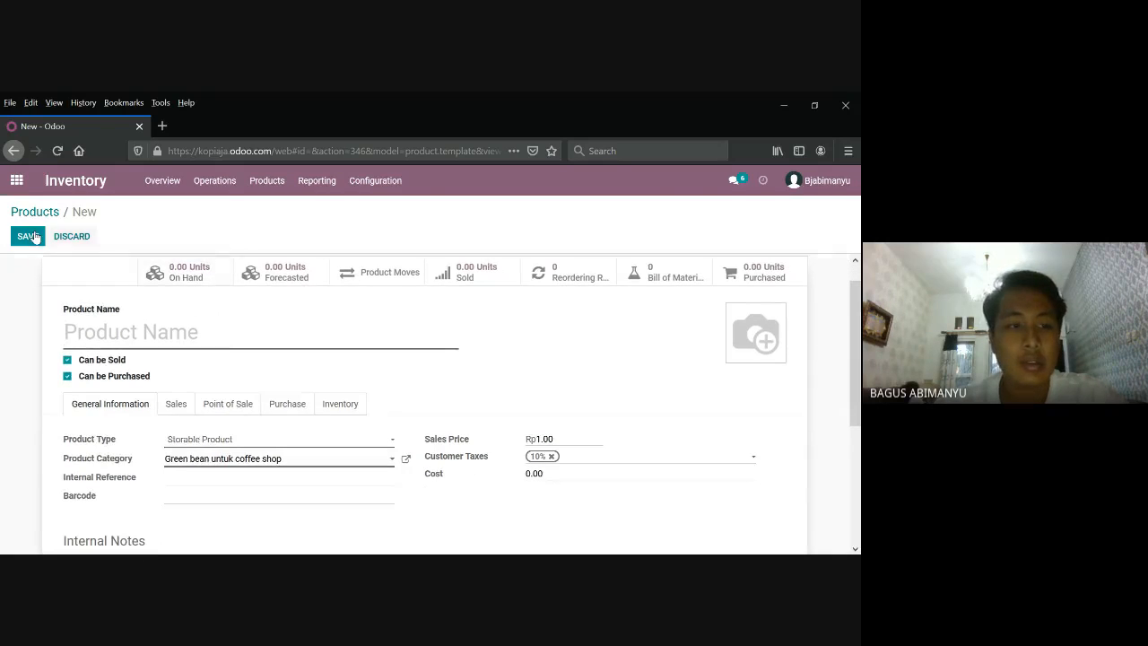
- Leave the blank product form for the inventory overview and open the product list
click(64, 184)
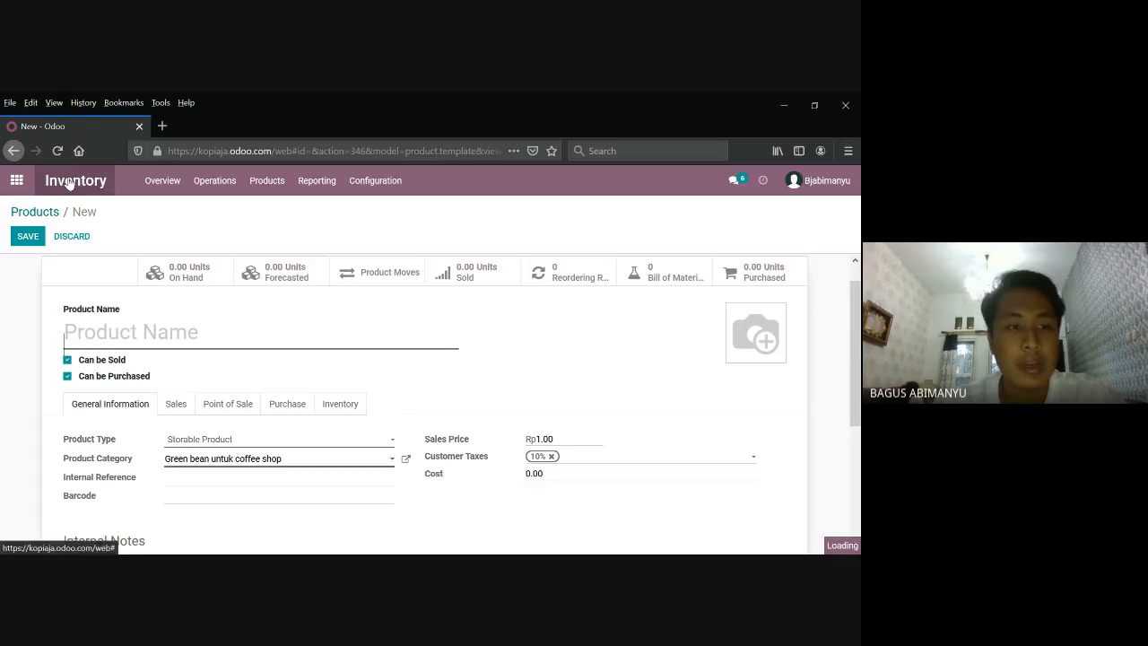
click(283, 181)
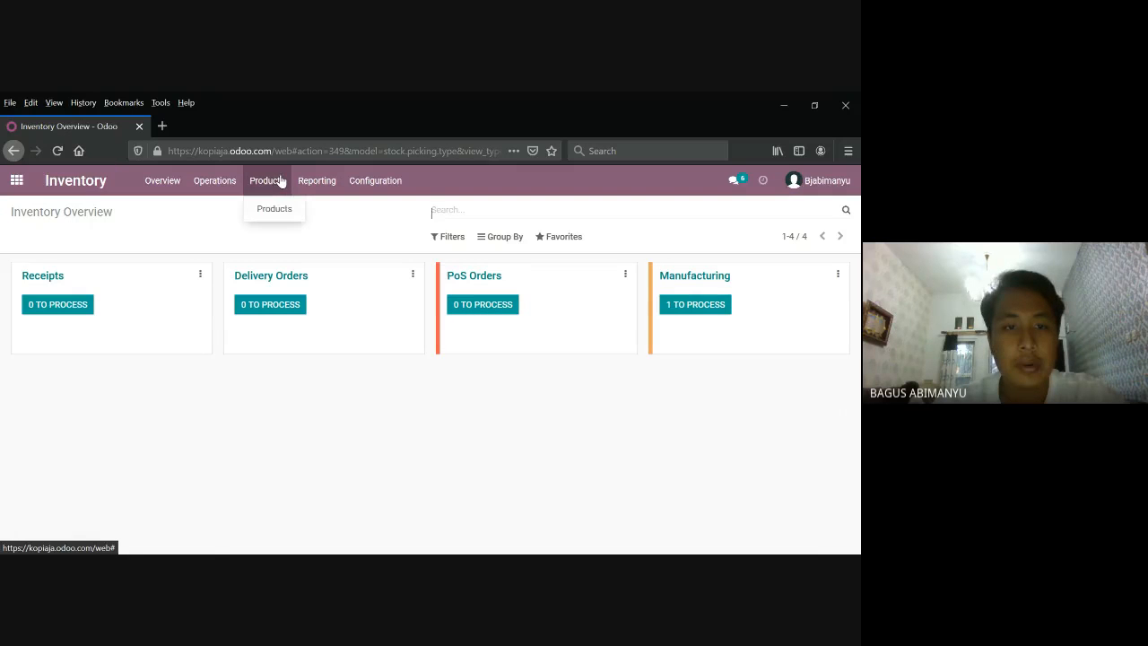
click(275, 208)
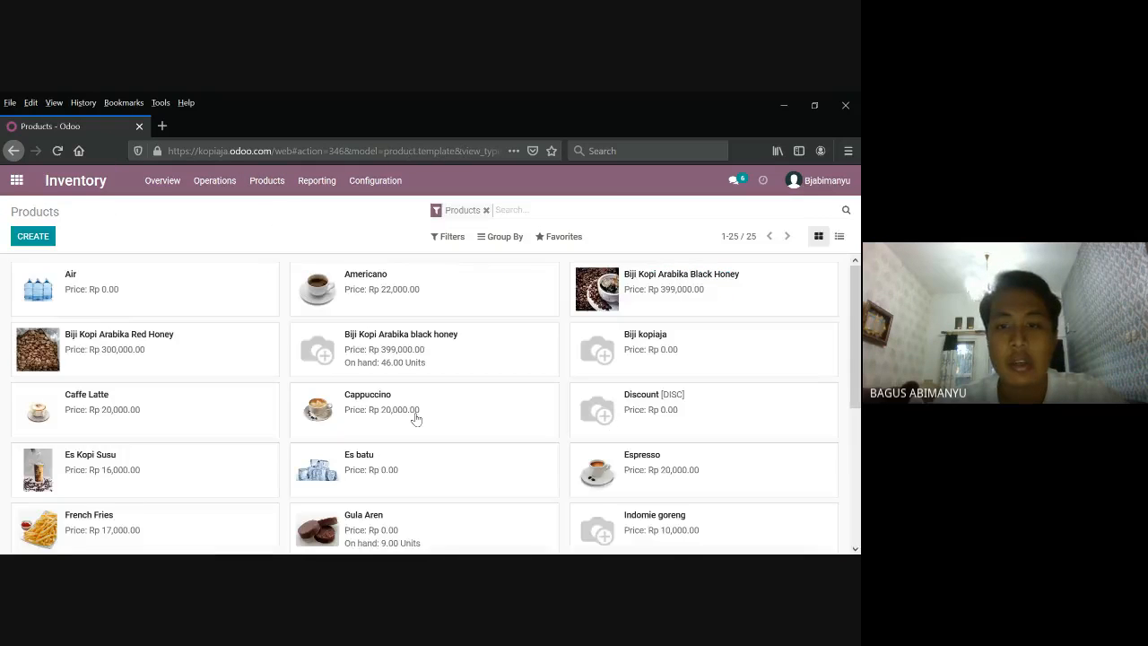
- Examine the whole product list, comparing the sales prices and on-hand quantities of the items
scroll(415, 415, down, 5)
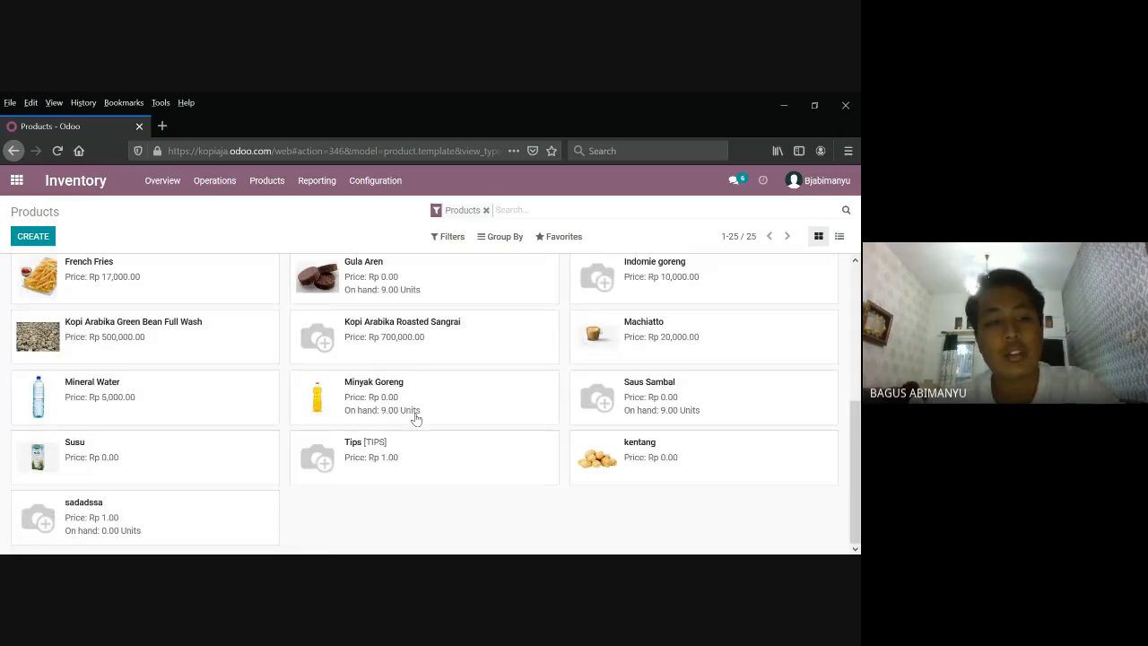
scroll(415, 419, up, 5)
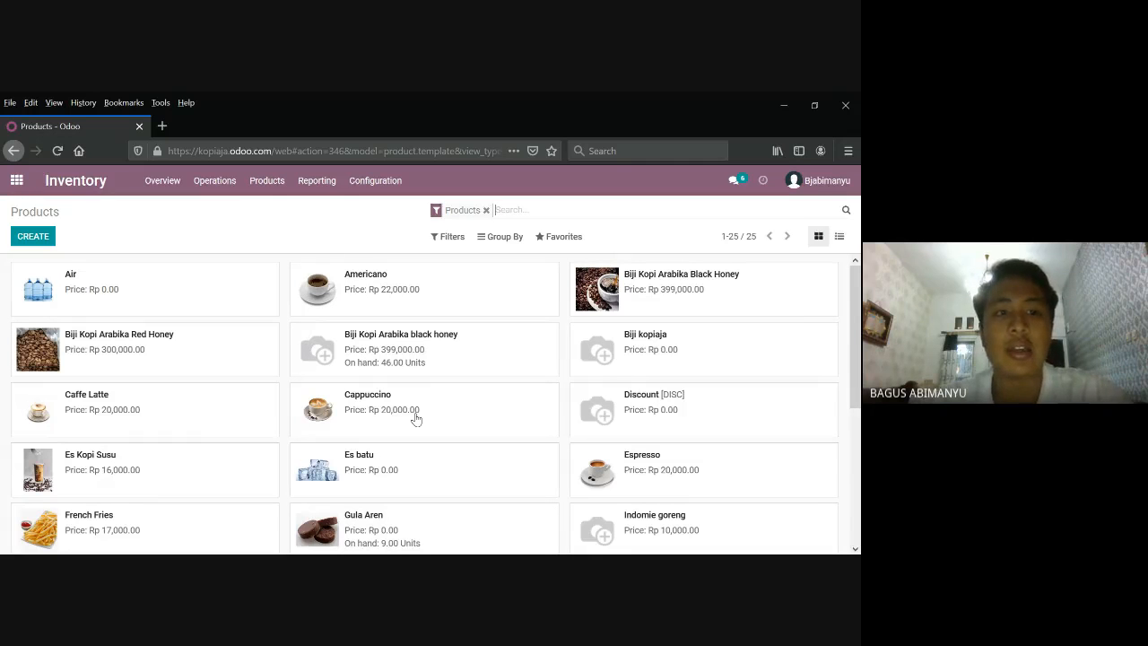
scroll(415, 418, down, 3)
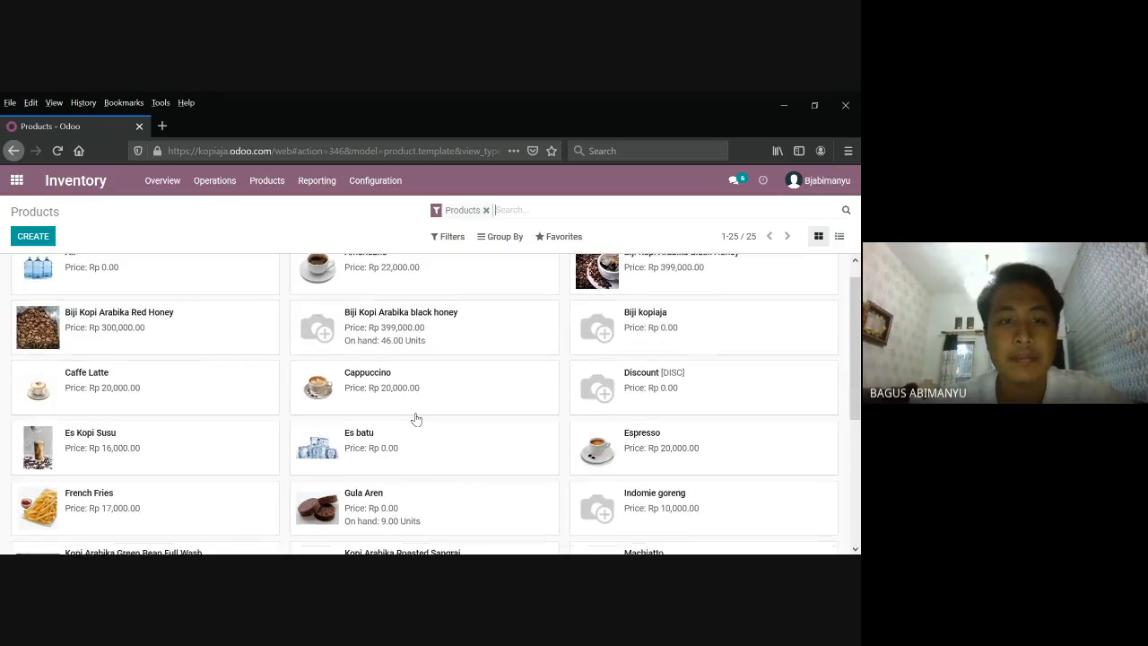
scroll(415, 419, down, 2)
scroll(415, 419, up, 5)
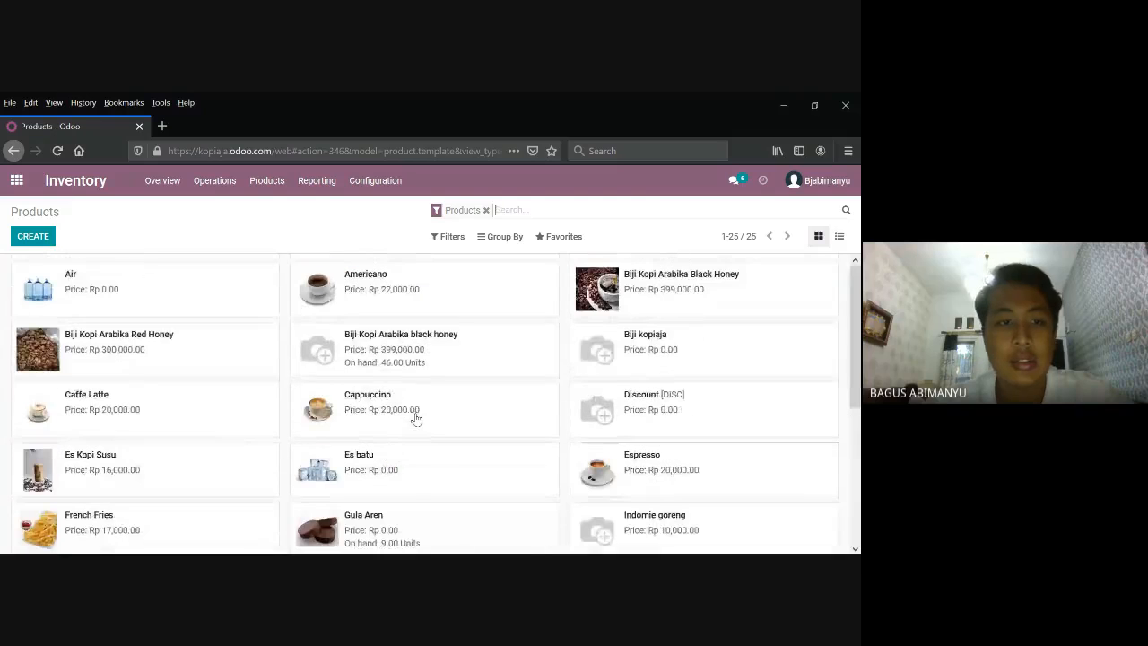
scroll(415, 419, down, 3)
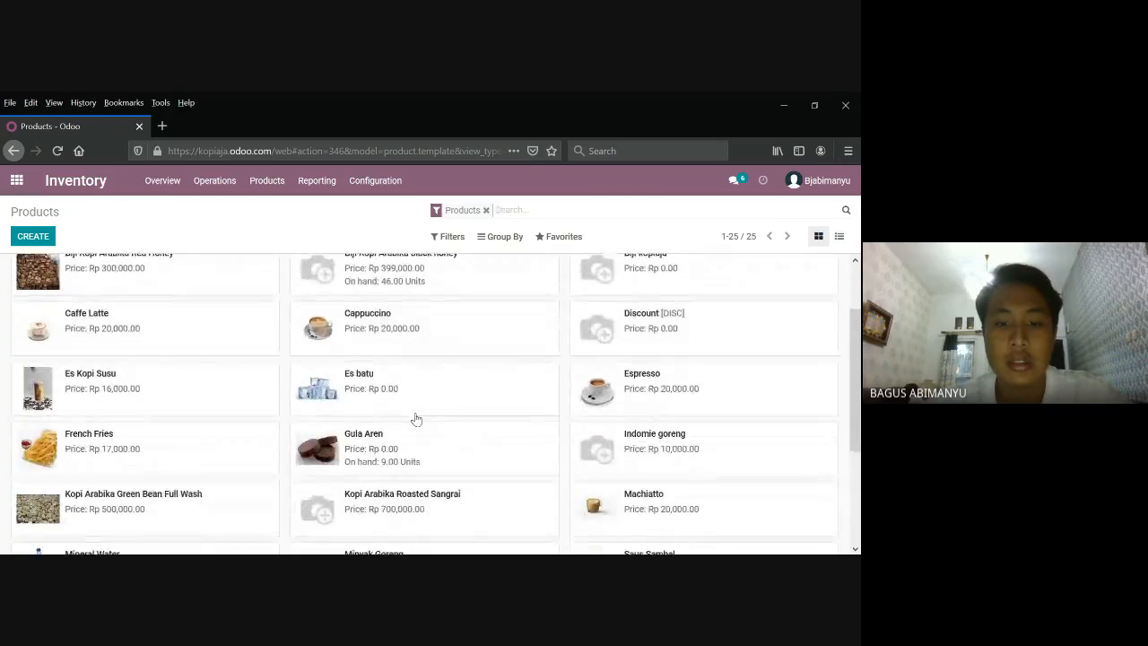
scroll(415, 419, up, 2)
scroll(415, 418, up, 2)
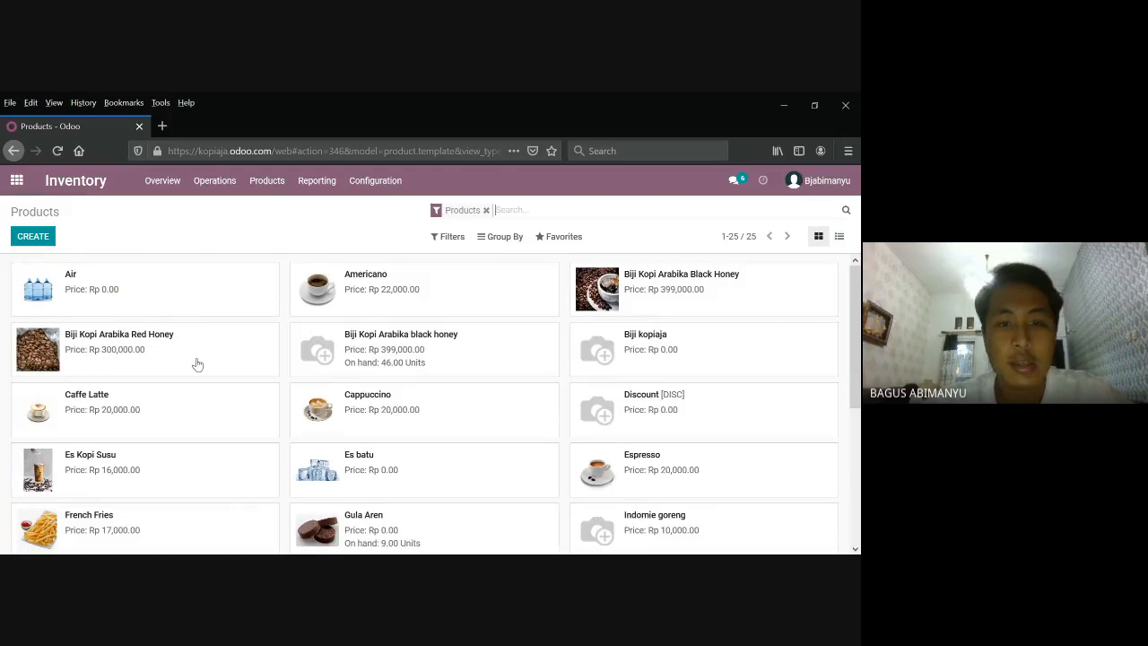
scroll(196, 362, down, 2)
scroll(197, 364, down, 2)
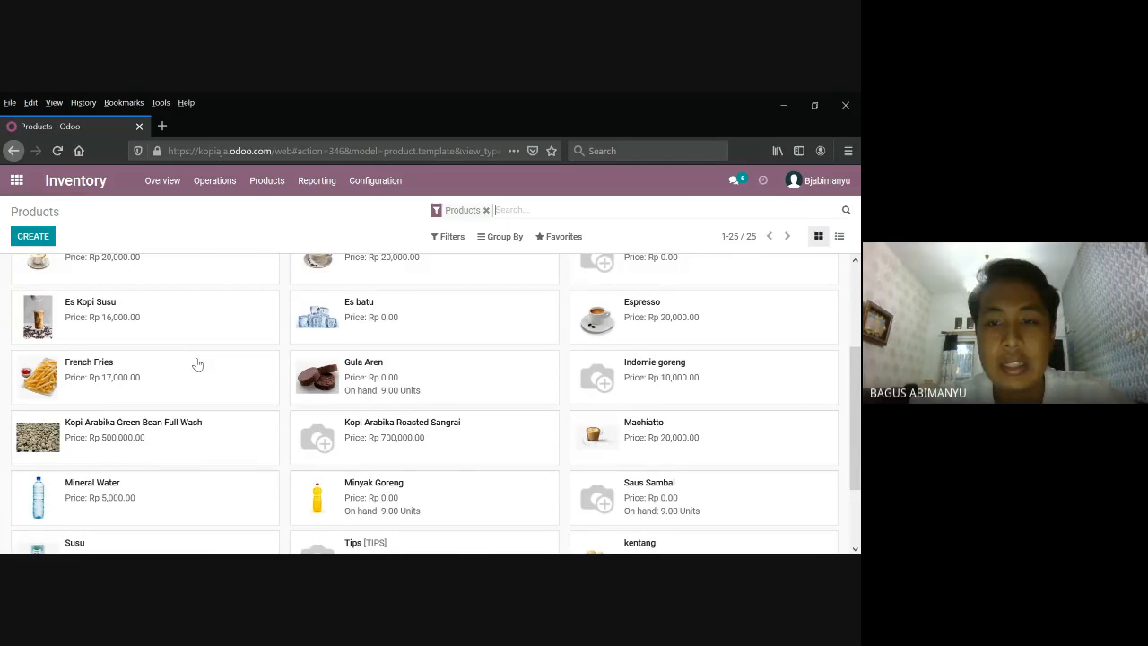
scroll(197, 364, up, 4)
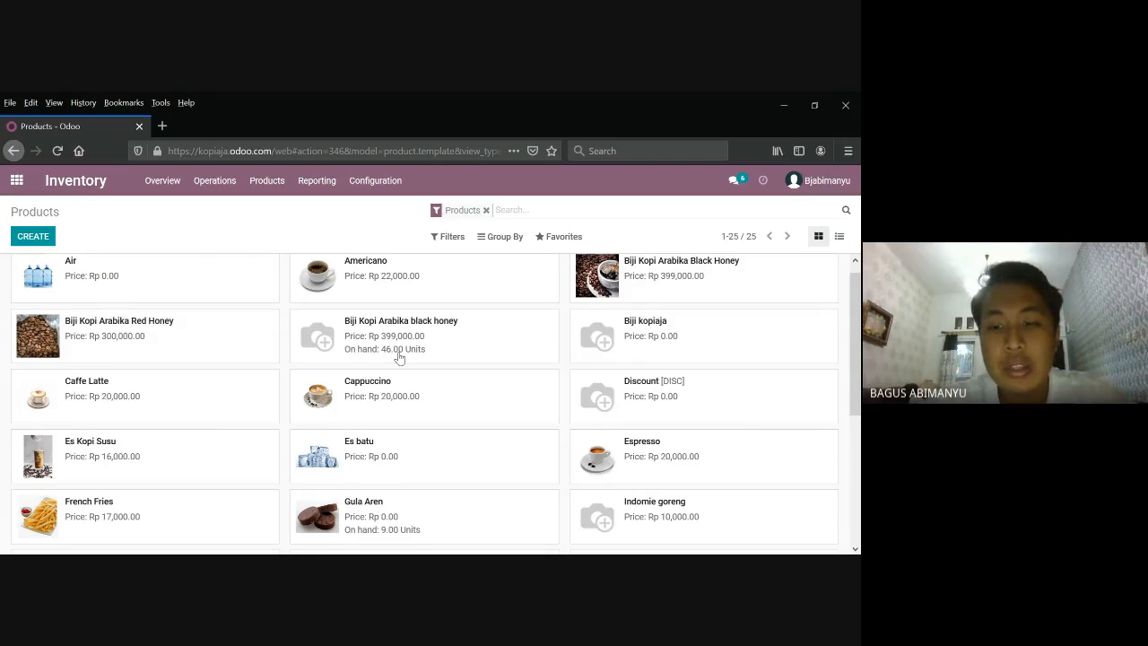
scroll(399, 358, down, 5)
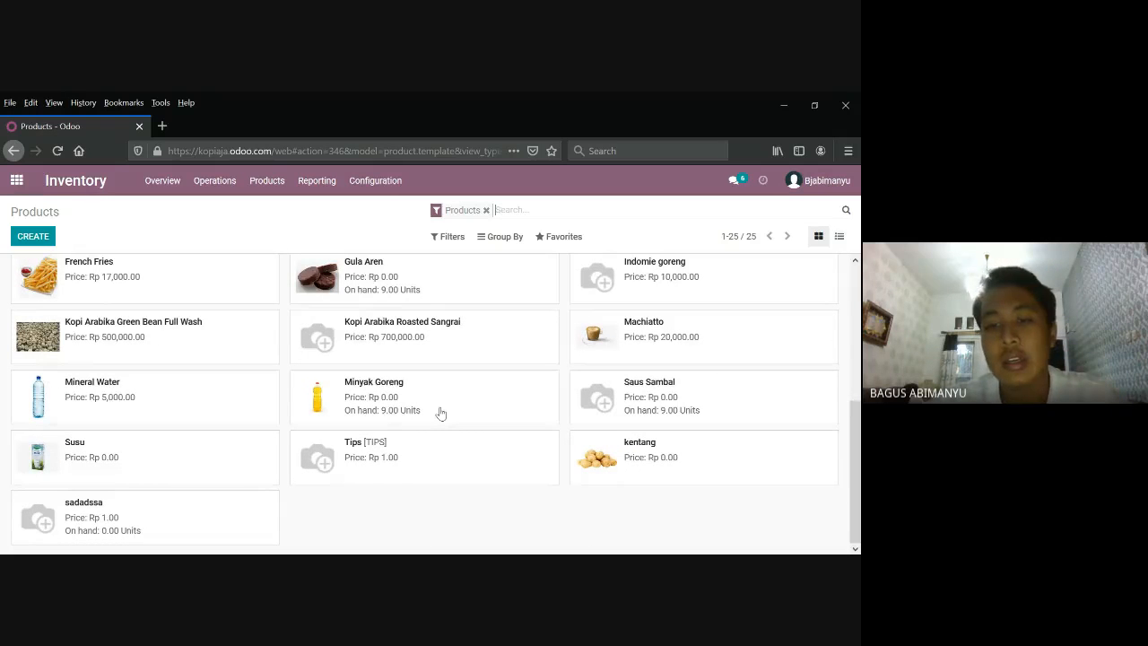
scroll(440, 412, up, 5)
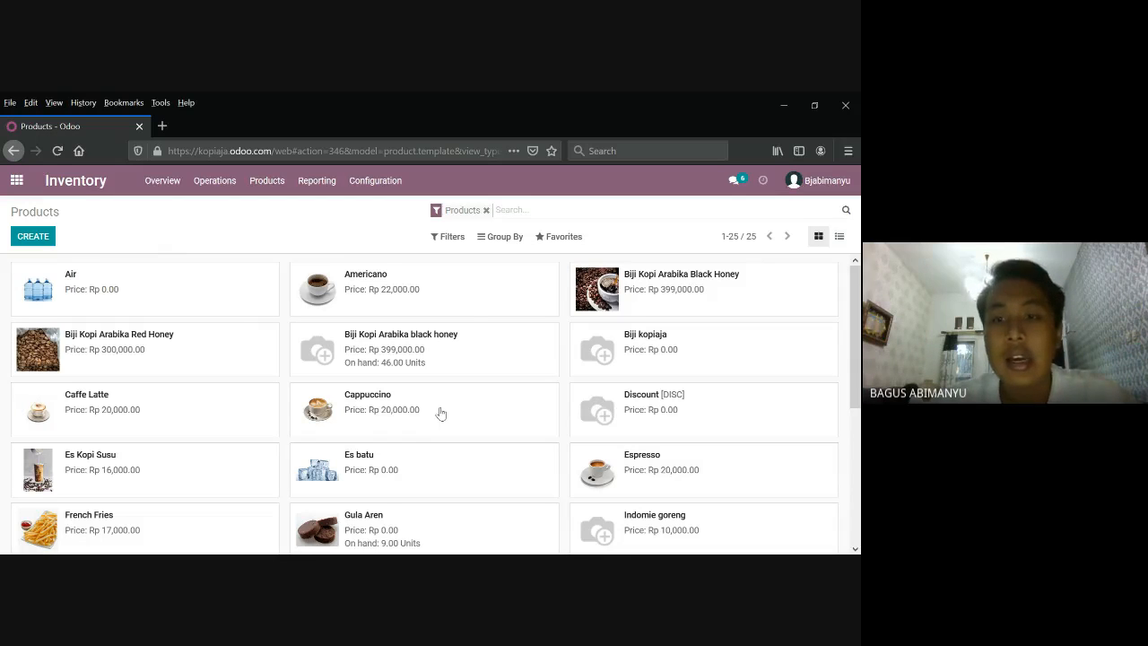
- Remove the Products filter from the product list and return to the inventory overview
click(486, 210)
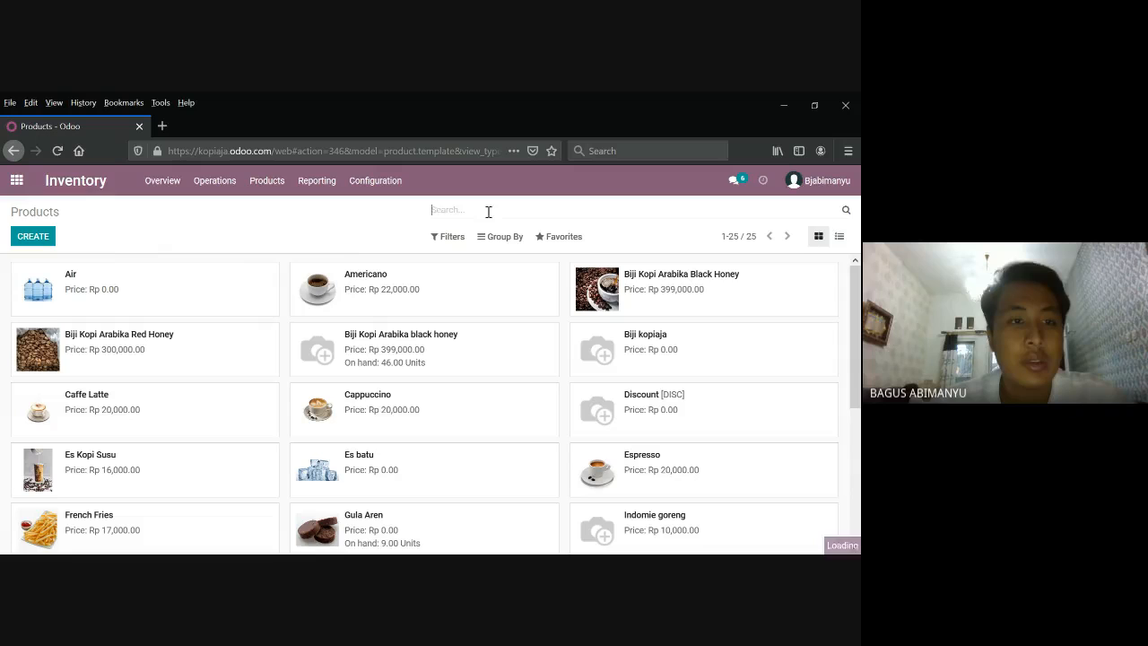
click(81, 181)
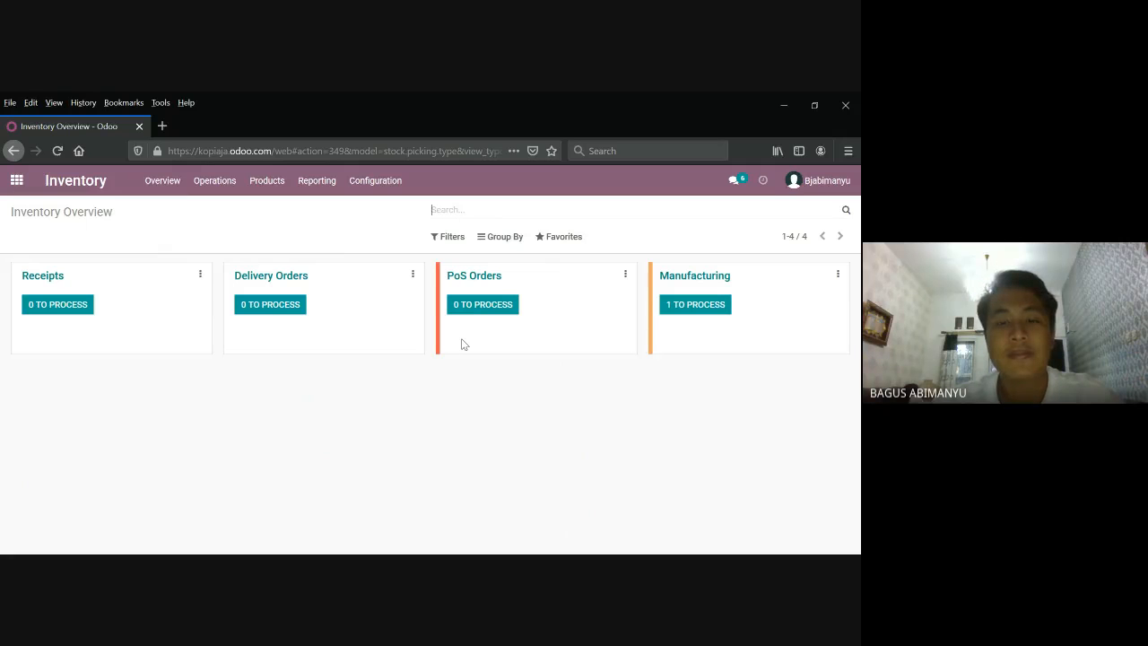
key(alt+Tab)
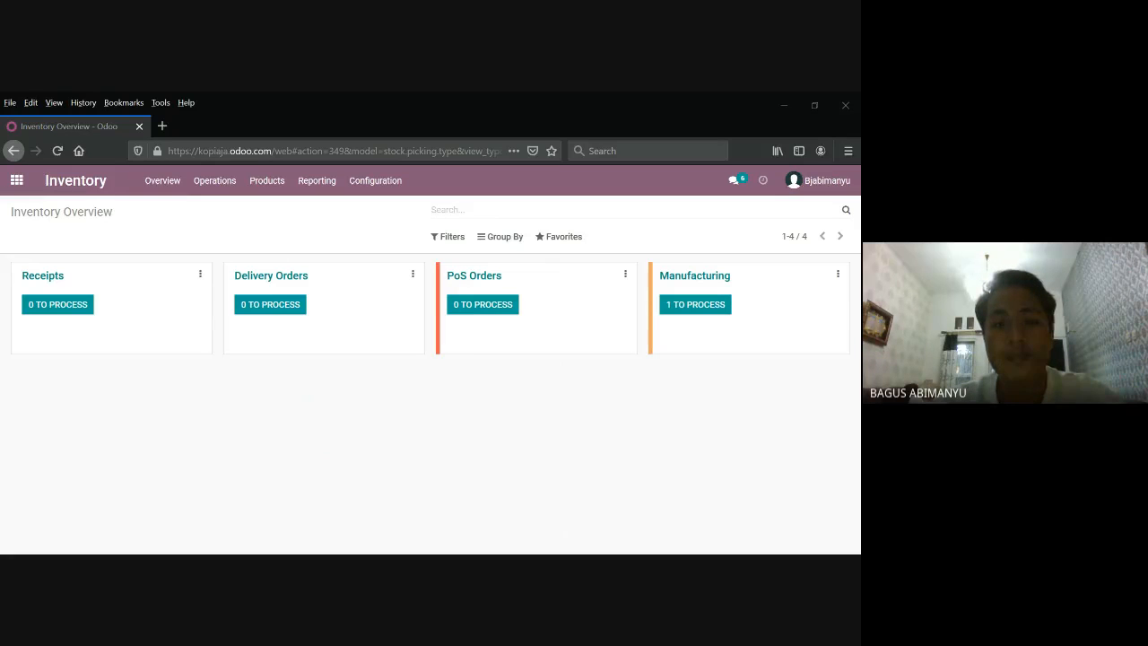